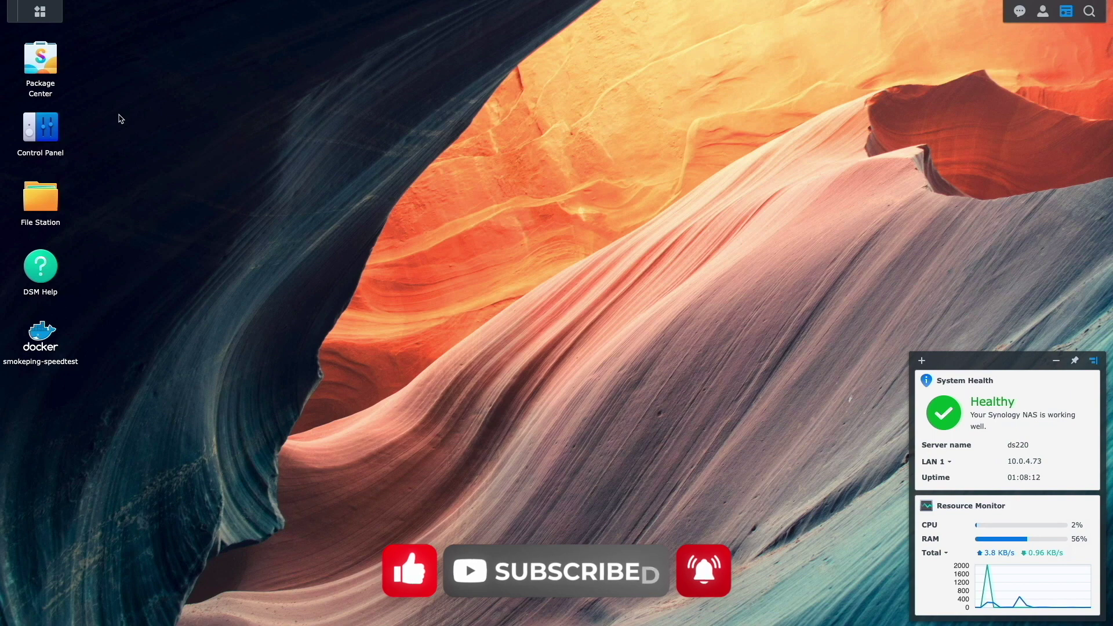
# Launch Package Center from the DSM desktop to list all packages.
pyautogui.click(40, 58)
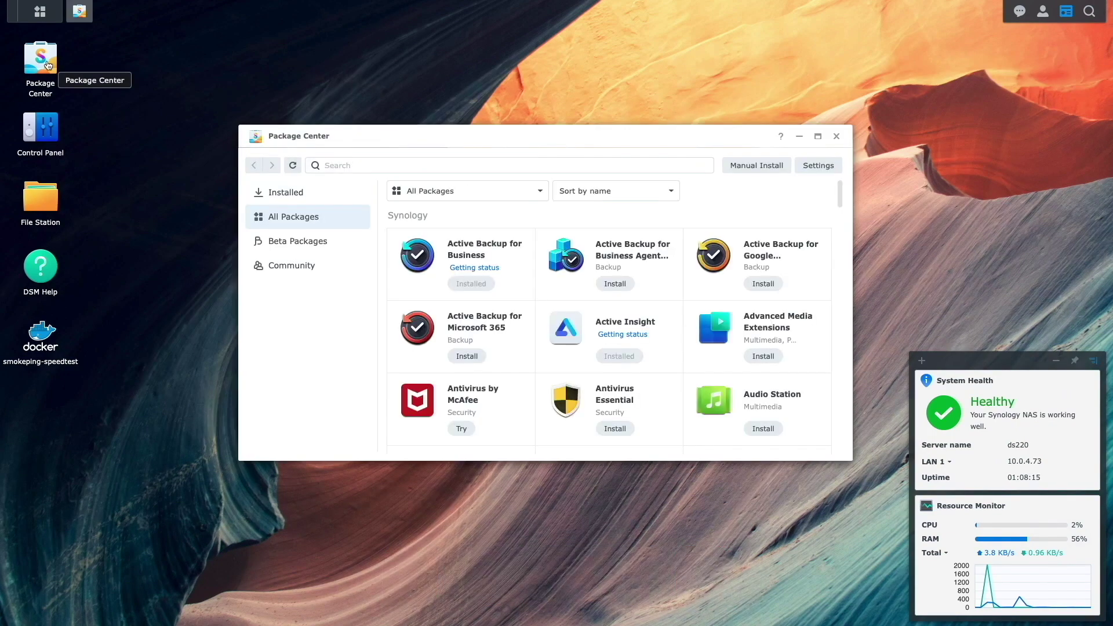
# Search for 'tailscale', install the Tailscale package and launch its web page.
pyautogui.write('tailscale')
pyautogui.click(455, 259)
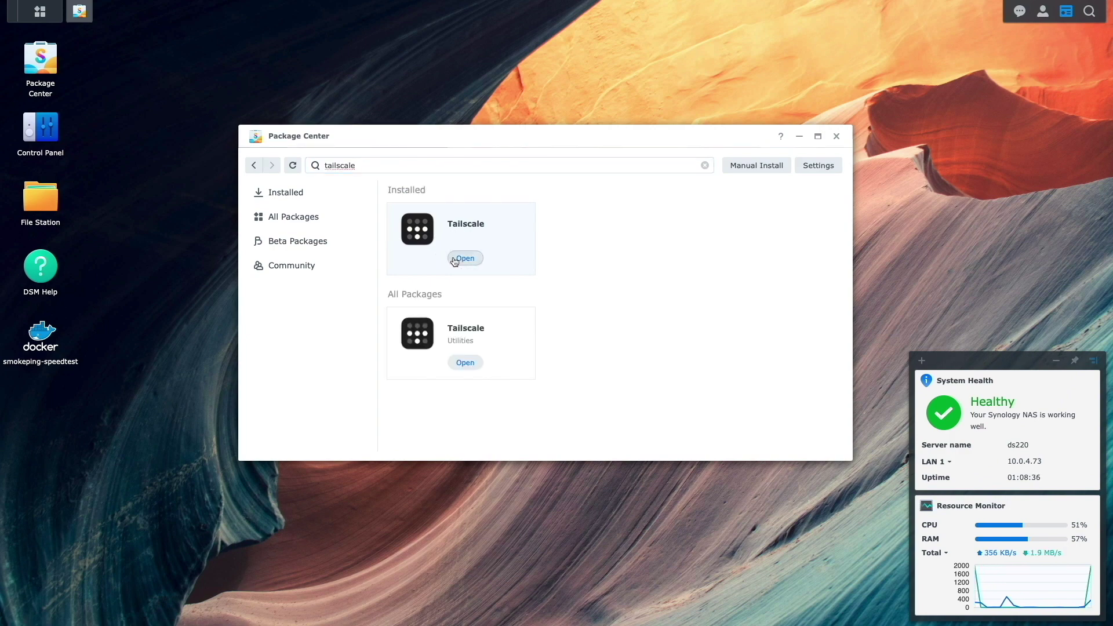
pyautogui.click(455, 260)
# Reauthenticate the NAS in Tailscale by signing in with a Google account.
pyautogui.click(461, 218)
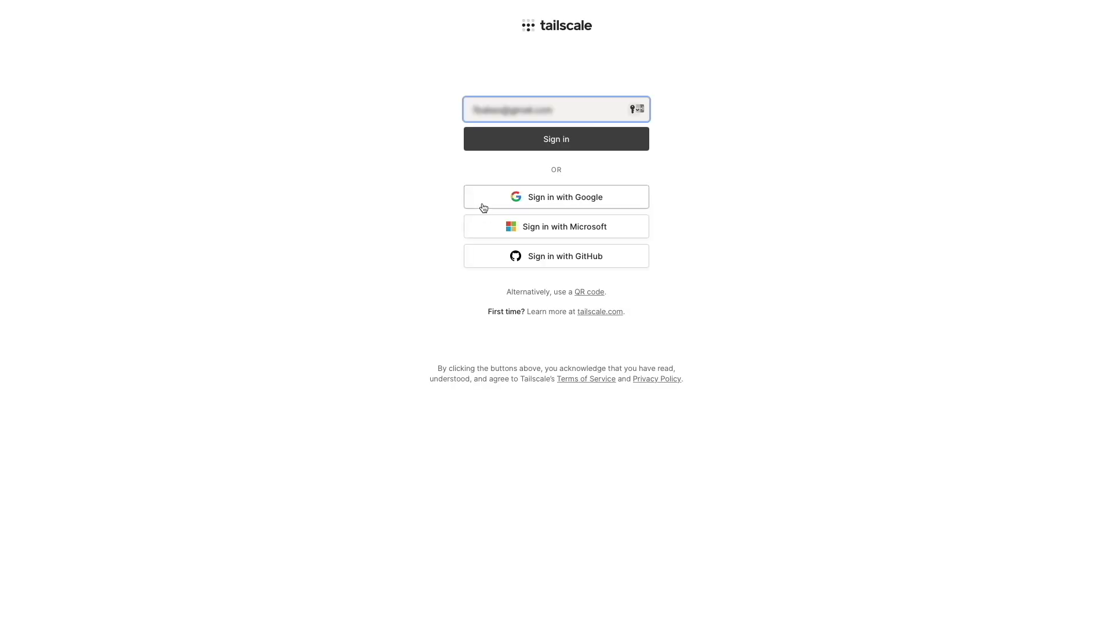
pyautogui.click(502, 148)
pyautogui.click(554, 293)
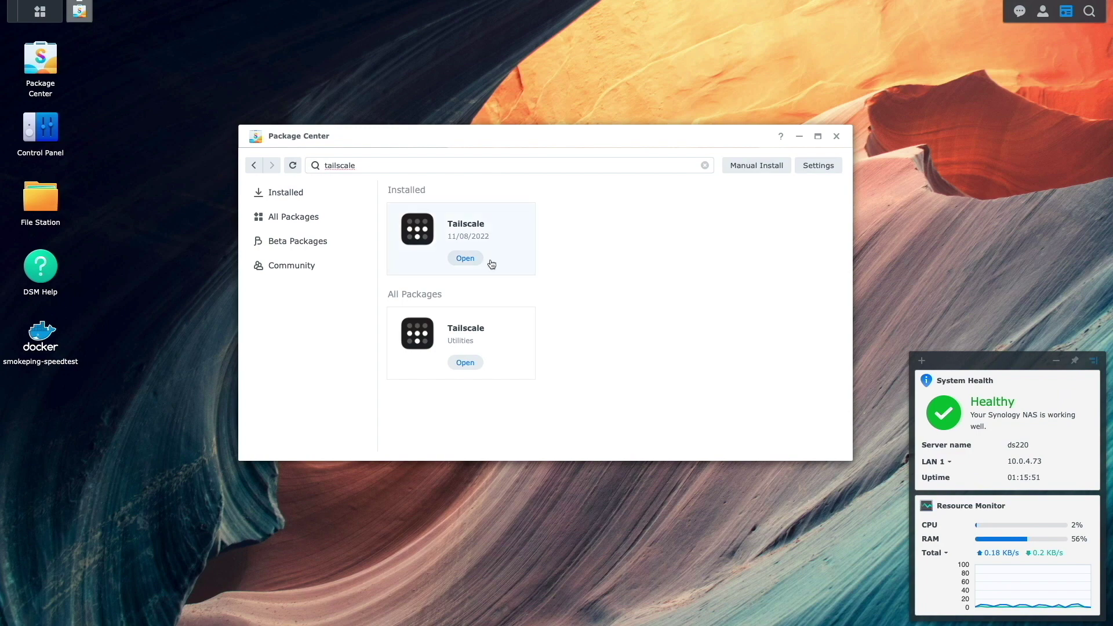
pyautogui.click(58, 138)
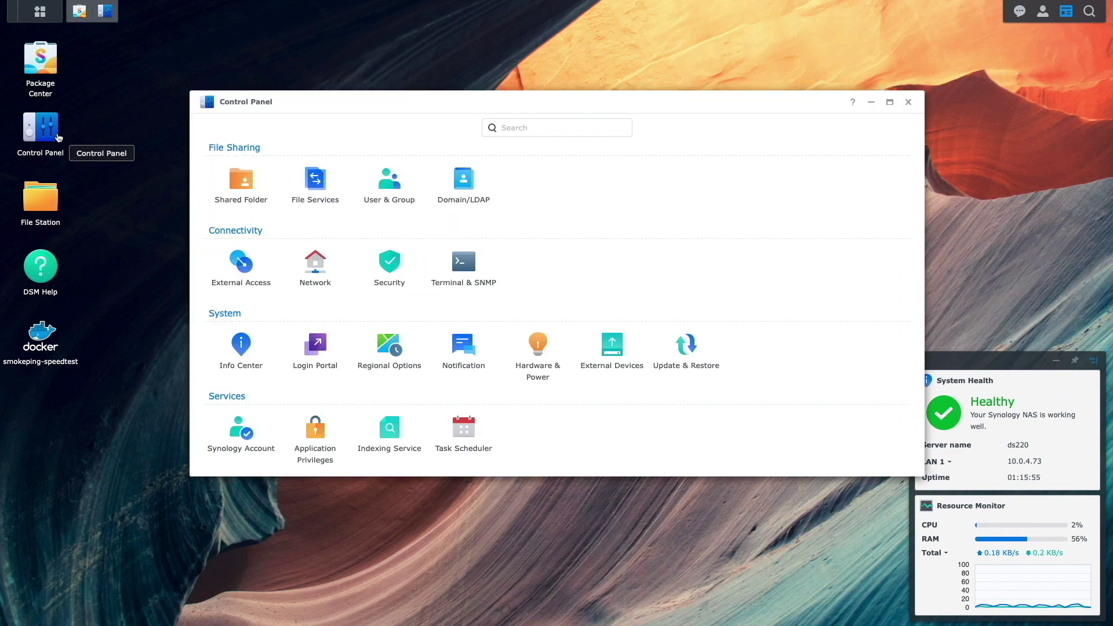
# Enable the SSH service in Terminal & SNMP and apply it, accepting the warning.
pyautogui.click(471, 284)
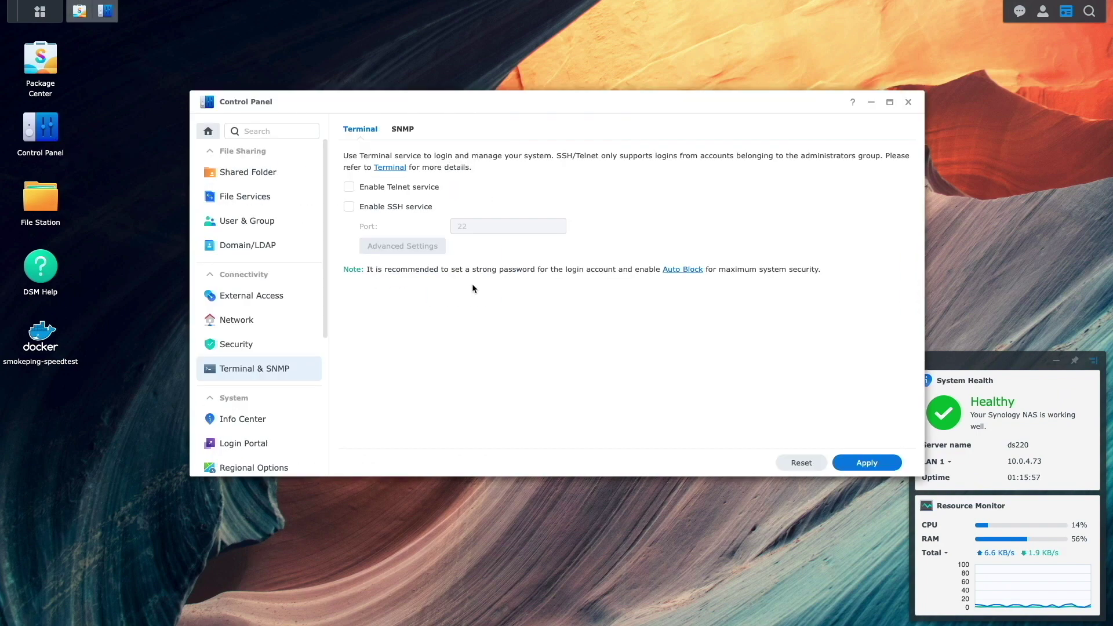
pyautogui.click(400, 210)
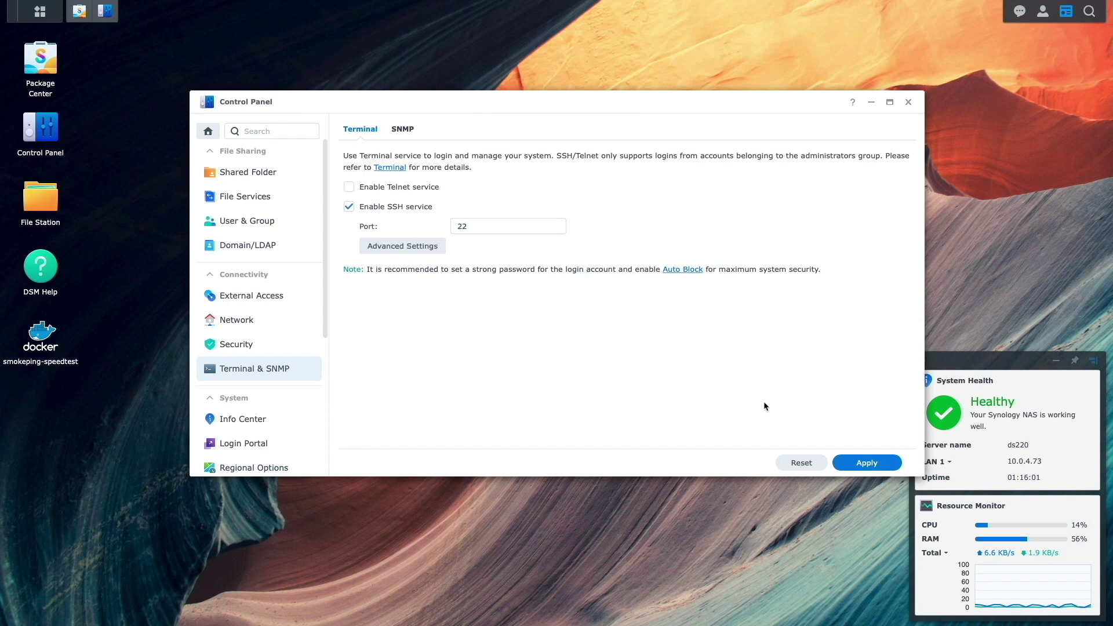
pyautogui.click(867, 462)
pyautogui.click(718, 318)
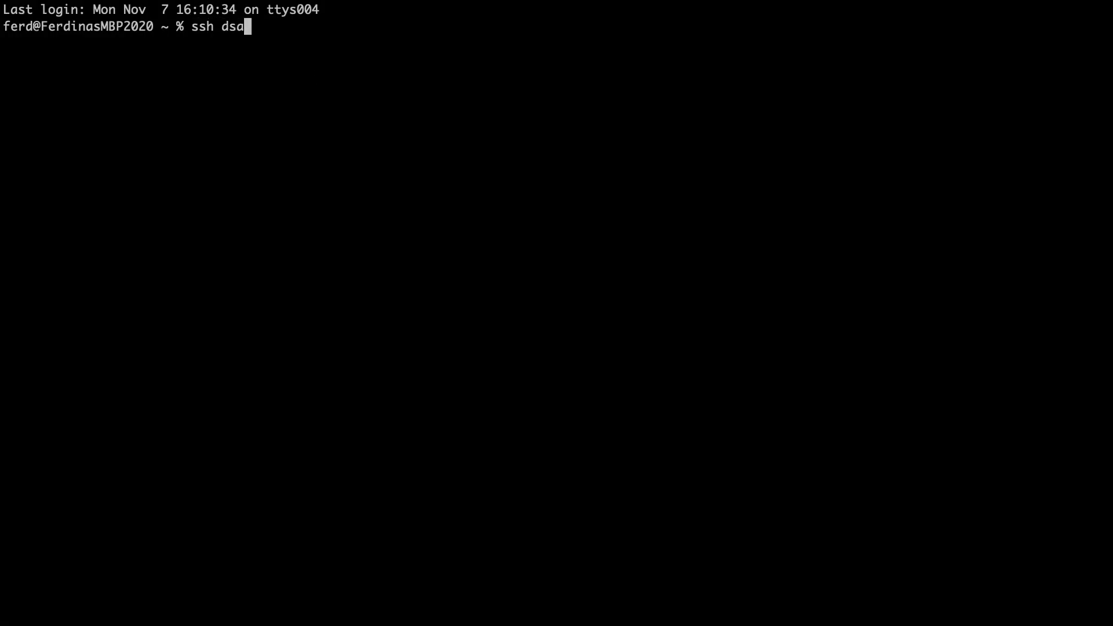
# SSH into the NAS at 100.75.242.51 and run the setcap command on tailscaled.
pyautogui.write('100.75.242.51')
pyautogui.press('Return')
pyautogui.press('Return')
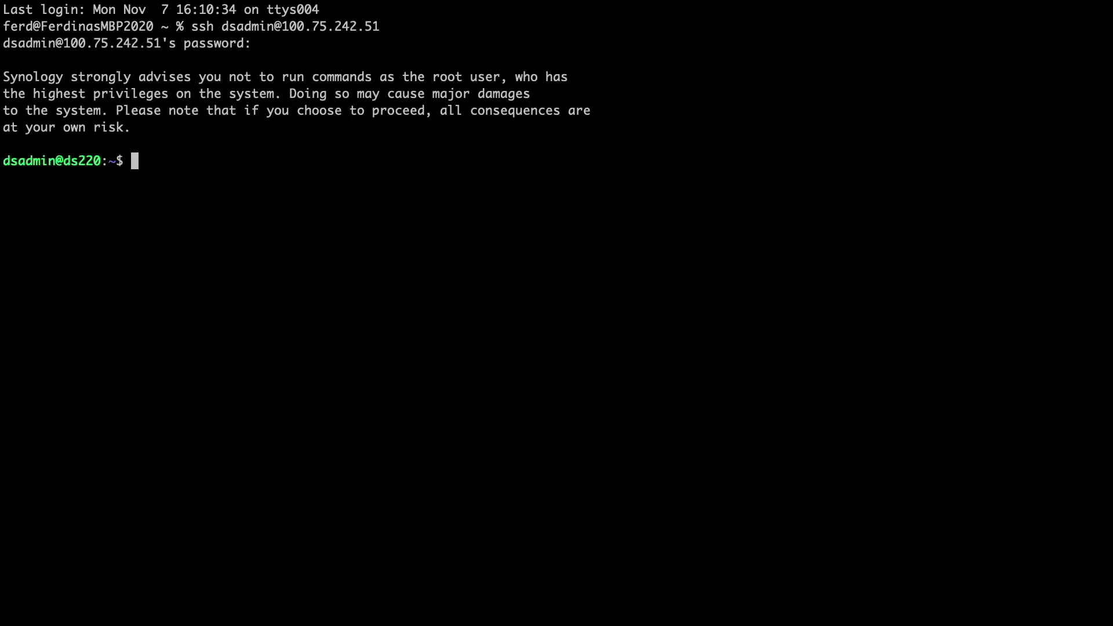
pyautogui.write('sudo setcap cap_net_admin+eip /var/packages/Tailscale/target/bin/tailscaled')
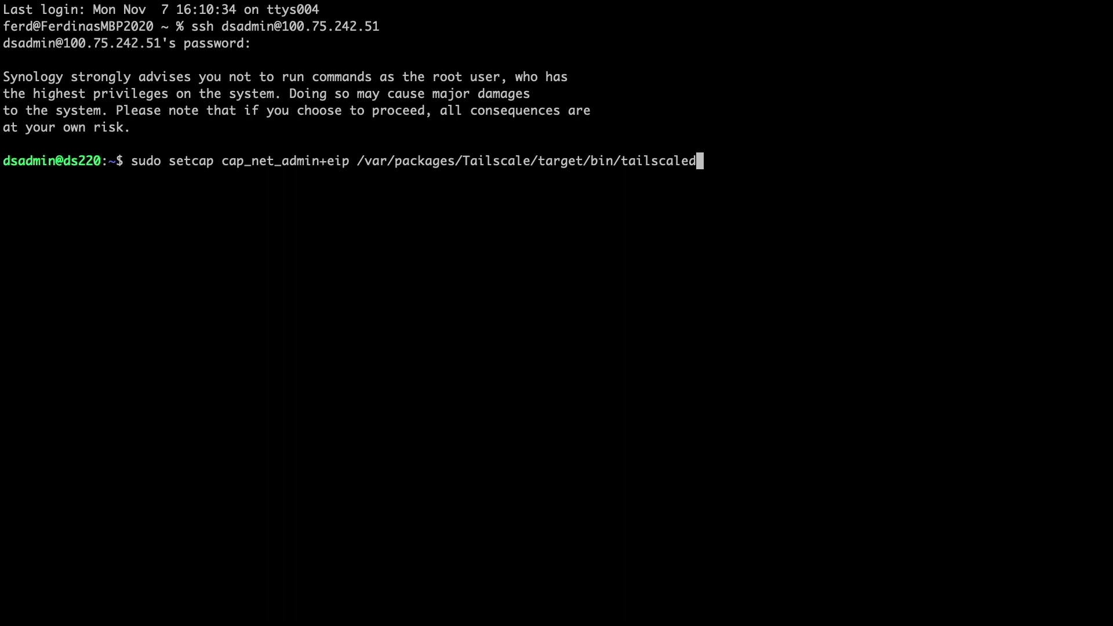
pyautogui.press('Return')
# Create /dev/net (0755) and the tun device node (c 10 200) with 0666 permissions.
pyautogui.press('Return')
pyautogui.write('sudo mkdir -')
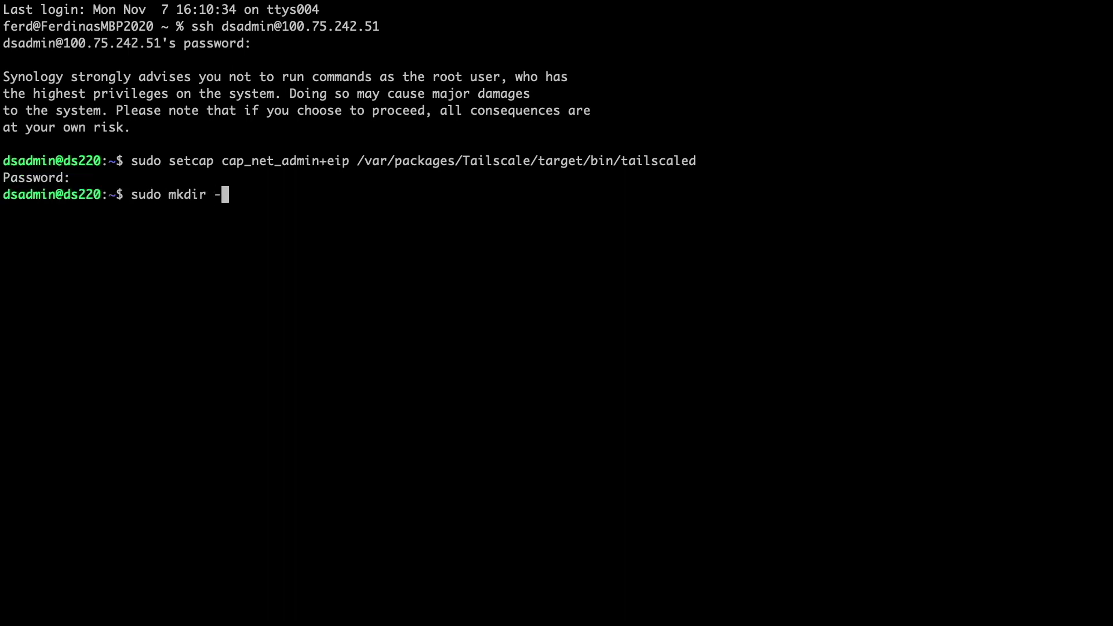
pyautogui.write('p /dev/net')
pyautogui.press('Return')
pyautogui.write('sudo chmod ')
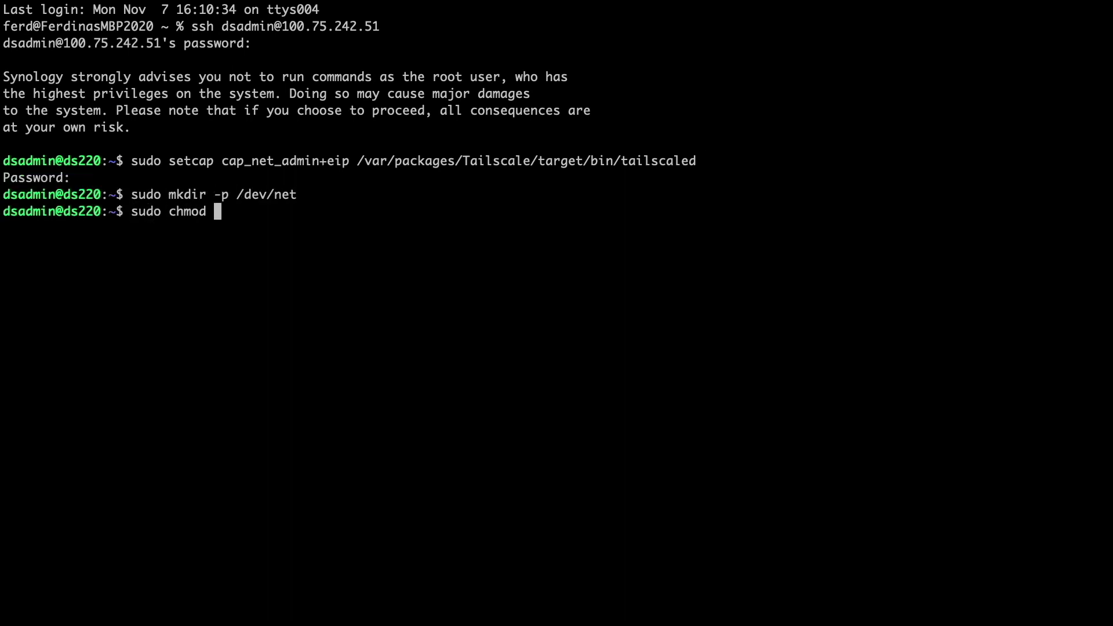
pyautogui.write('0755 /dev/net')
pyautogui.press('Return')
pyautogui.write('sudo mk')
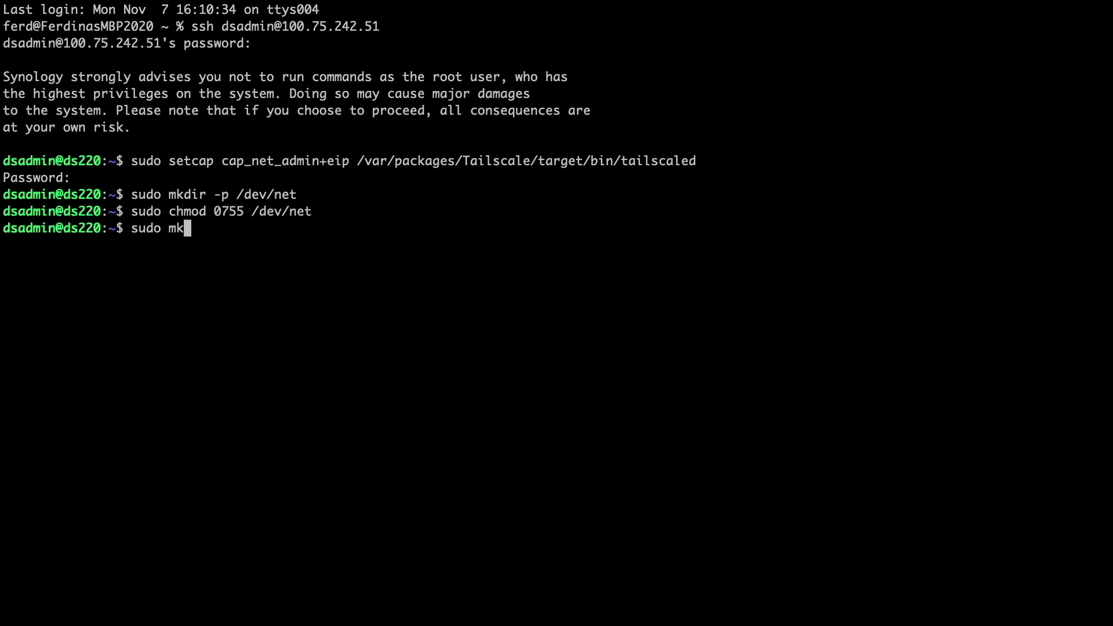
pyautogui.write('nod /dev/net/tun c 10 200')
pyautogui.press('Return')
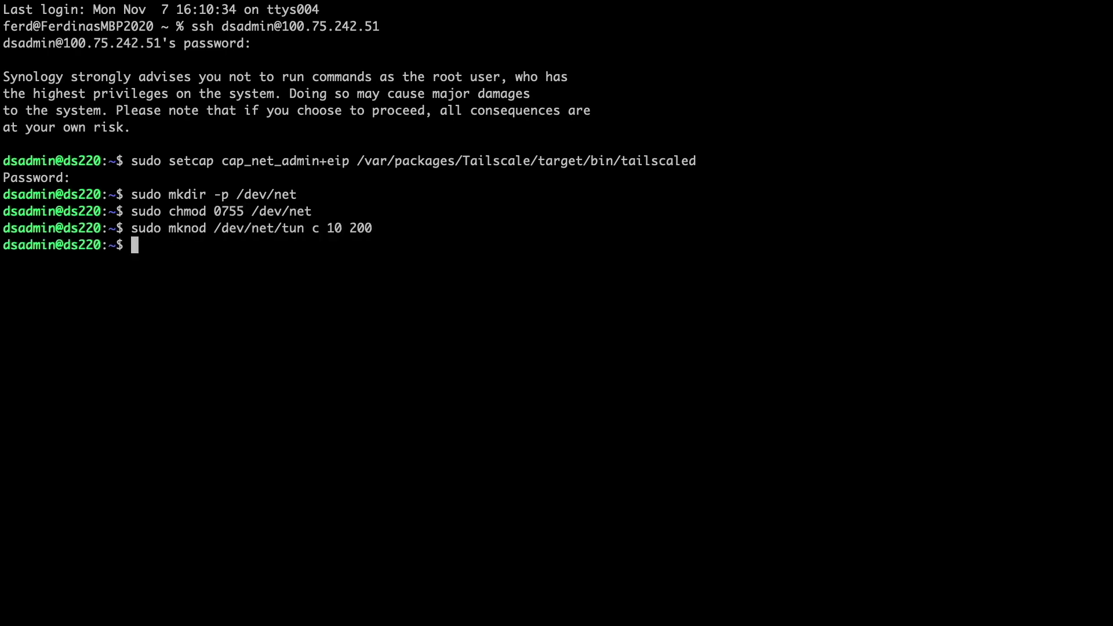
pyautogui.write('sudo chmod 0666 /dev/net/tun')
pyautogui.press('Return')
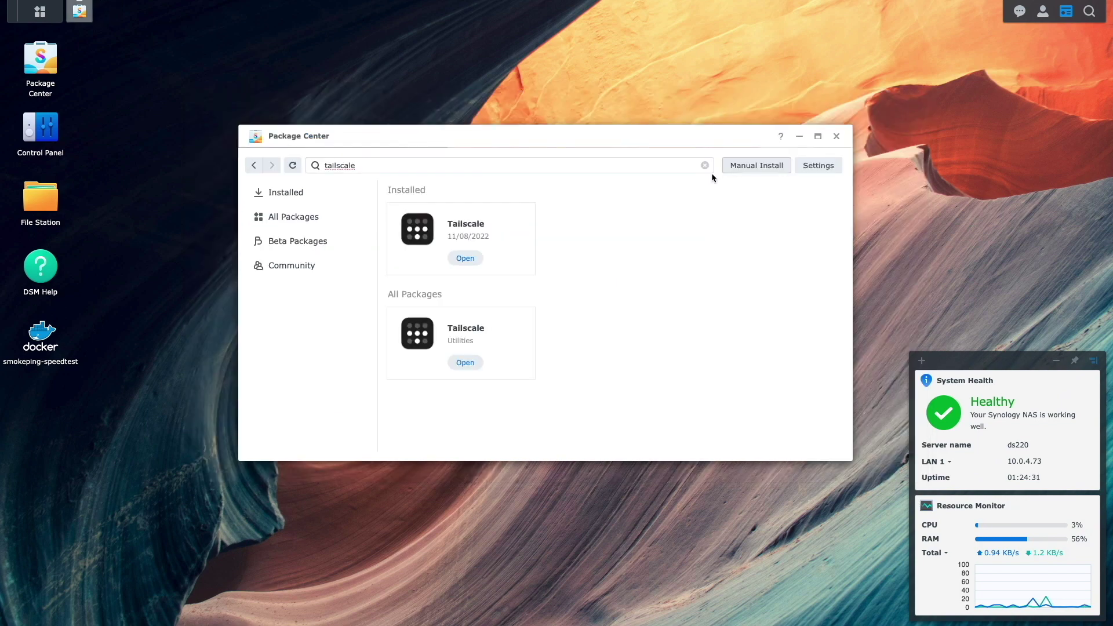
# Stop the Tailscale package via its Open dropdown, confirm, then run it again.
pyautogui.click(529, 246)
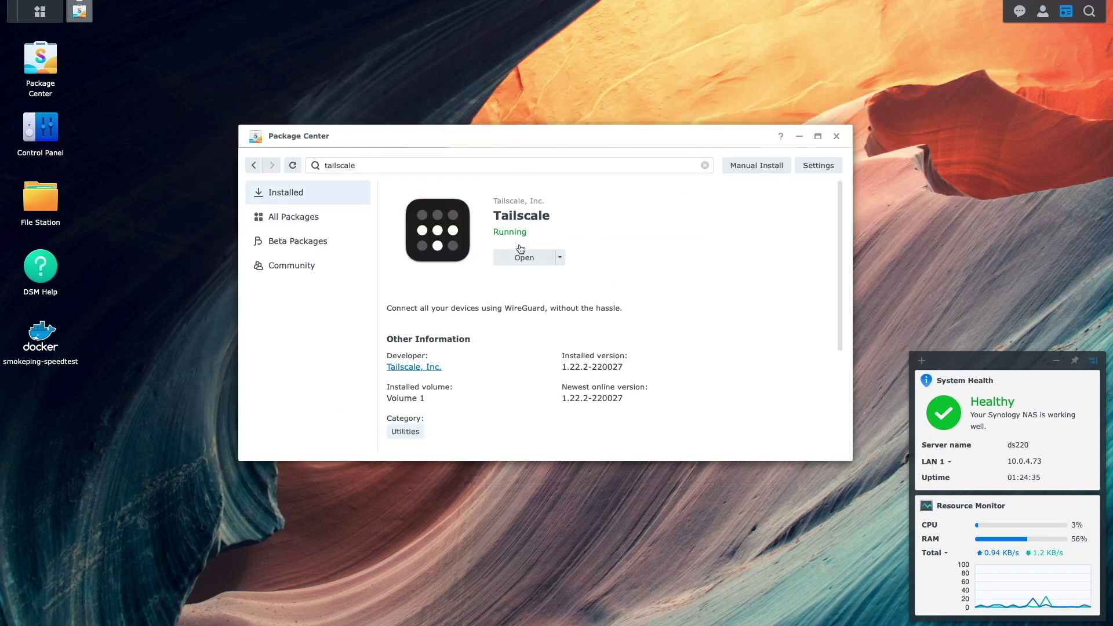
pyautogui.click(561, 257)
pyautogui.click(539, 279)
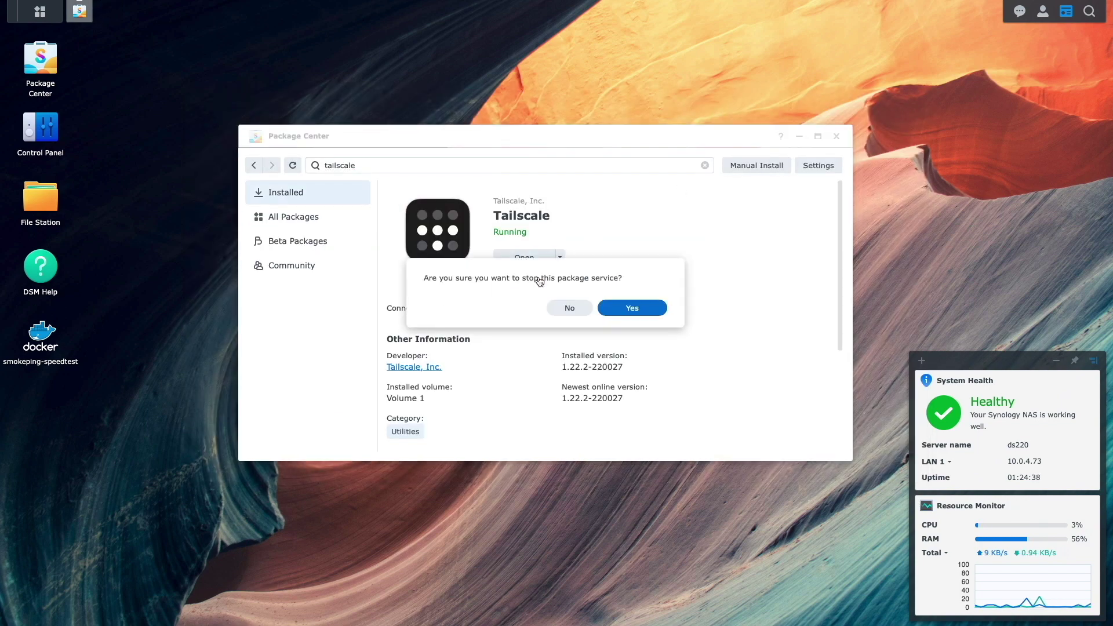
pyautogui.click(620, 308)
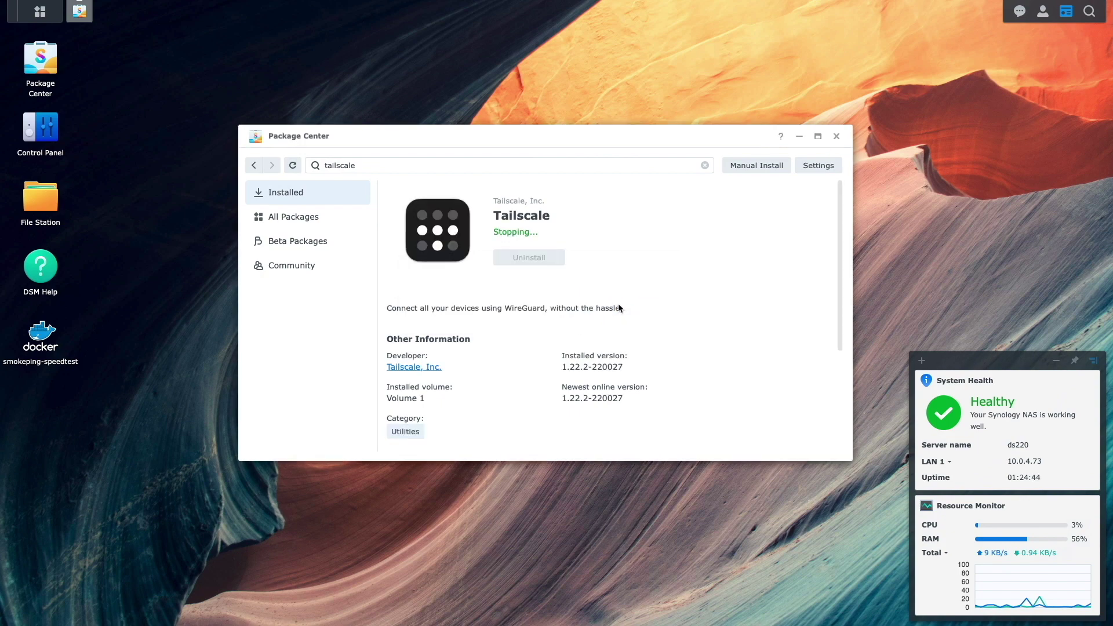
pyautogui.click(535, 259)
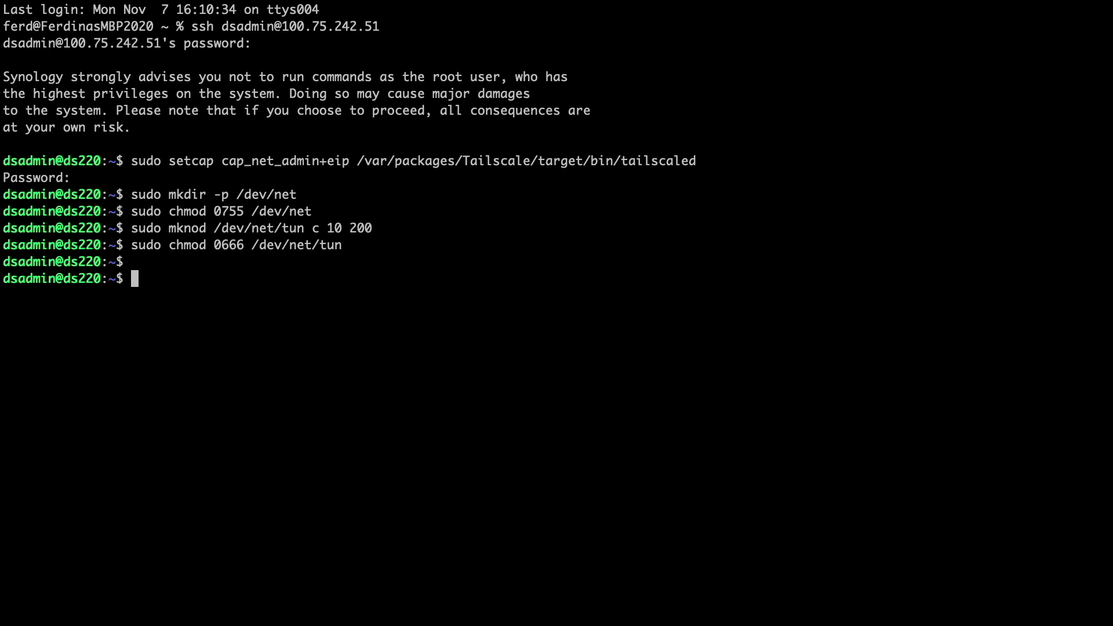
# Run sudo ping against the remote NAS address 100.90.23.57.
pyautogui.write('sudo ping')
pyautogui.write('100.90.23.57')
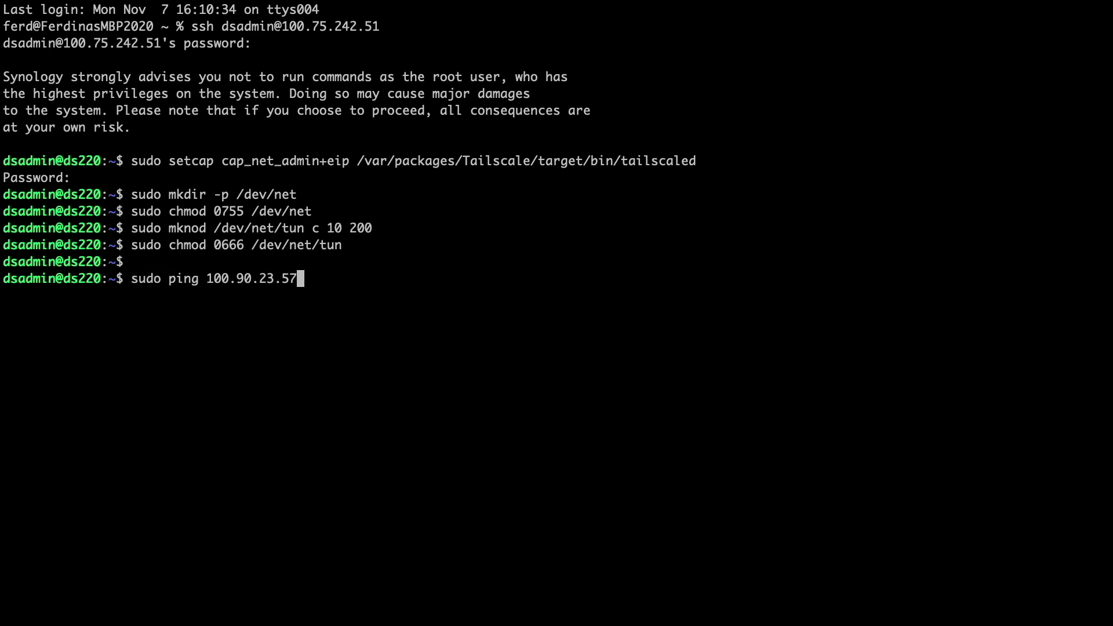
pyautogui.press('Return')
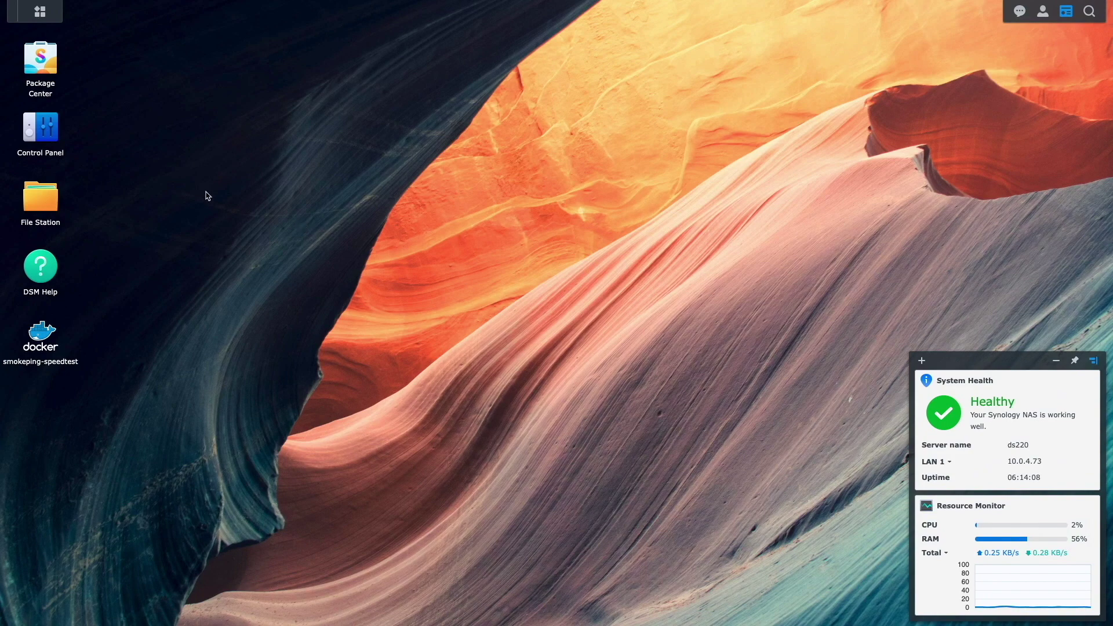
# Start a new triggered user-defined script task in Control Panel's Task Scheduler.
pyautogui.click(73, 154)
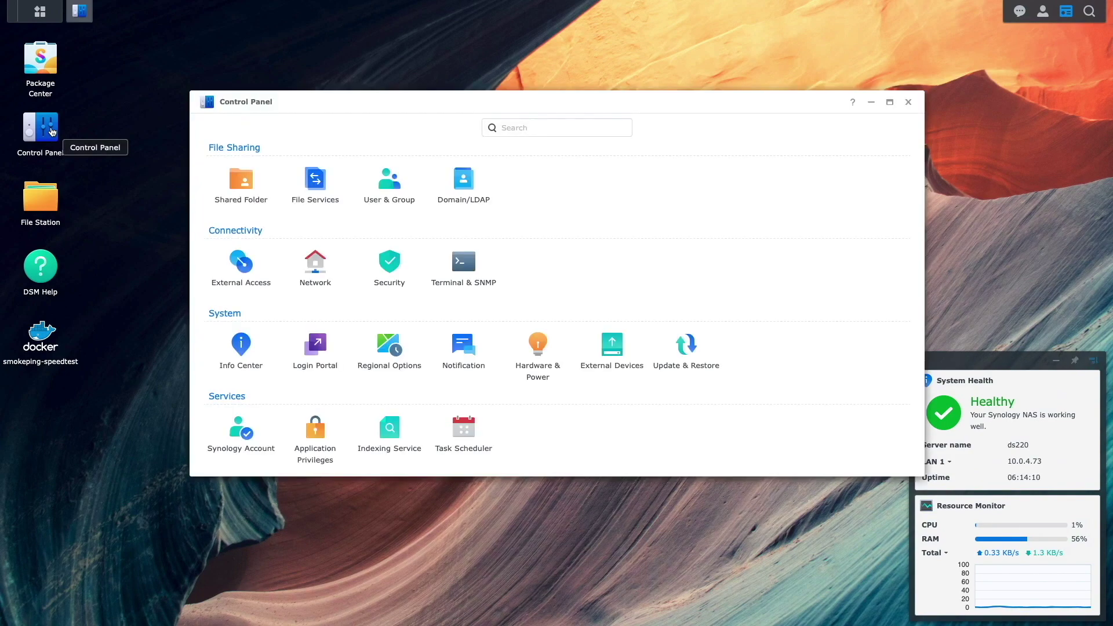
pyautogui.click(455, 430)
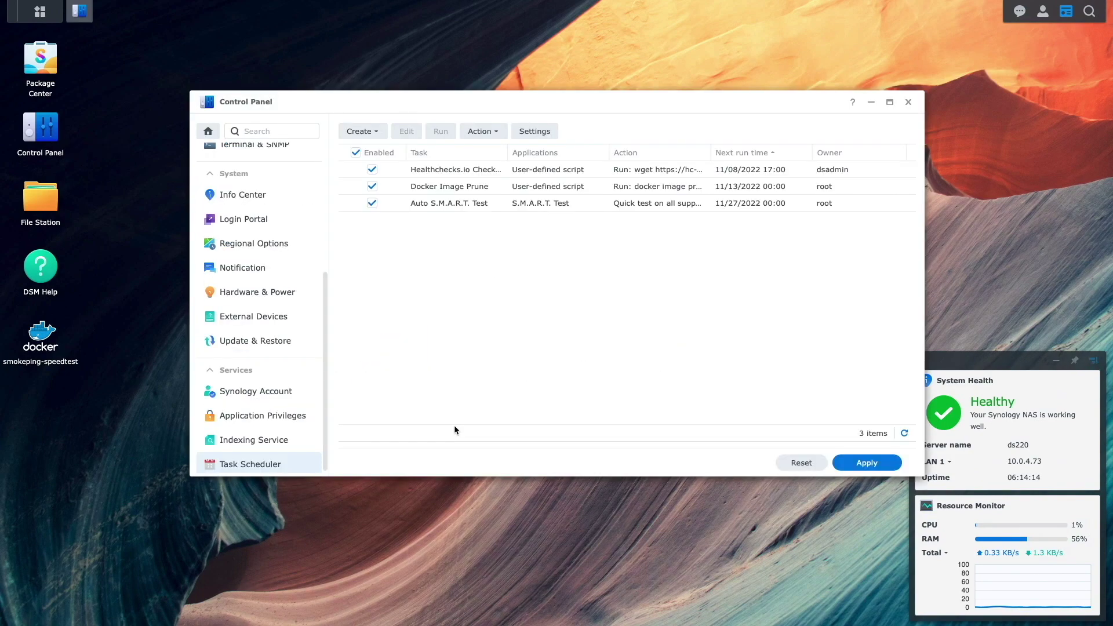
pyautogui.click(374, 134)
pyautogui.moveTo(387, 170)
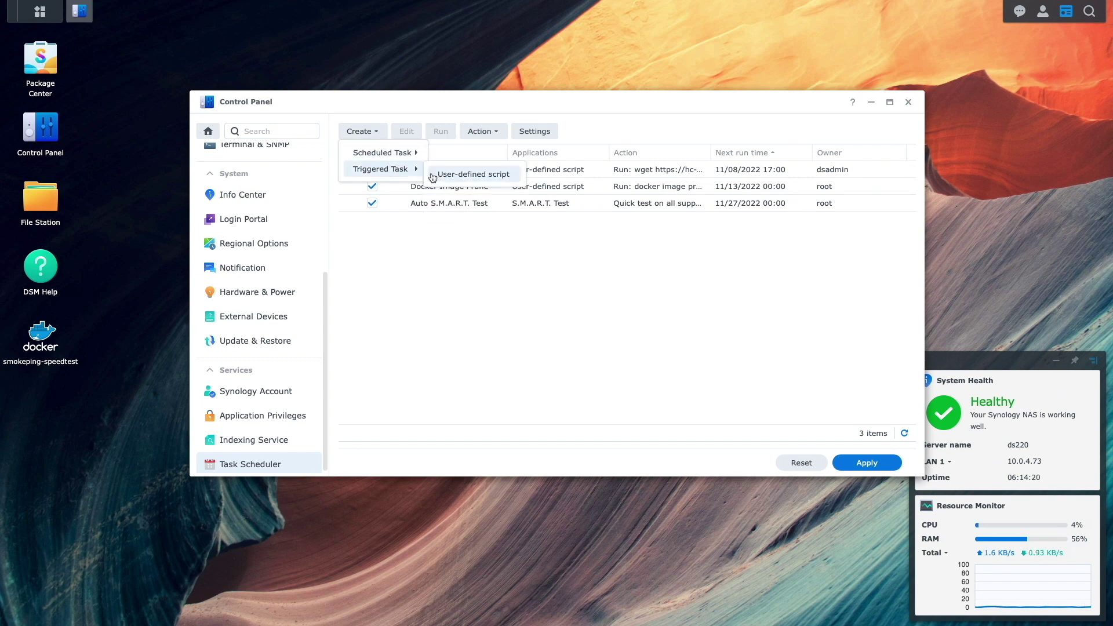
pyautogui.click(436, 174)
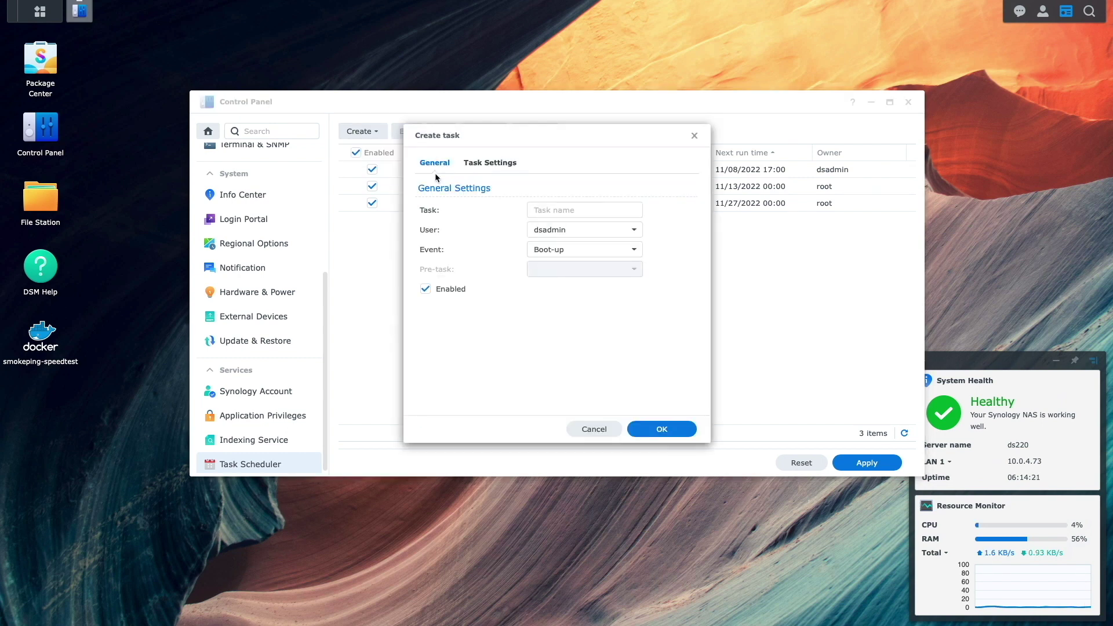
# Name the task 'Tailscale - Outbound Script', run it as root with the boot script, and save.
pyautogui.click(548, 212)
pyautogui.write('Tailscale - Outbound Script')
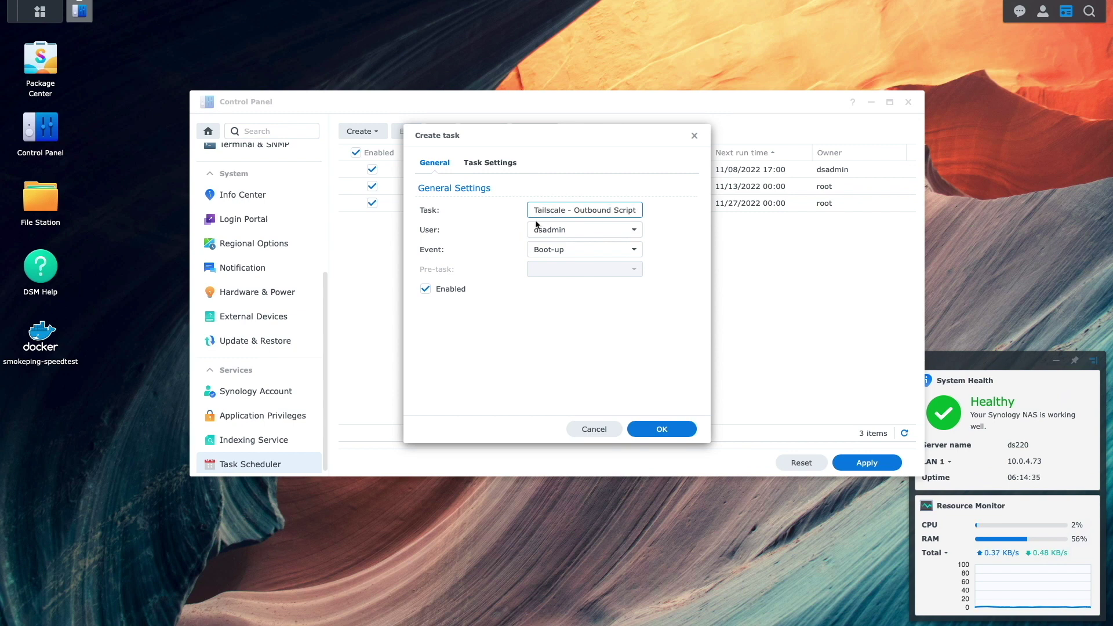
pyautogui.click(540, 231)
pyautogui.click(545, 253)
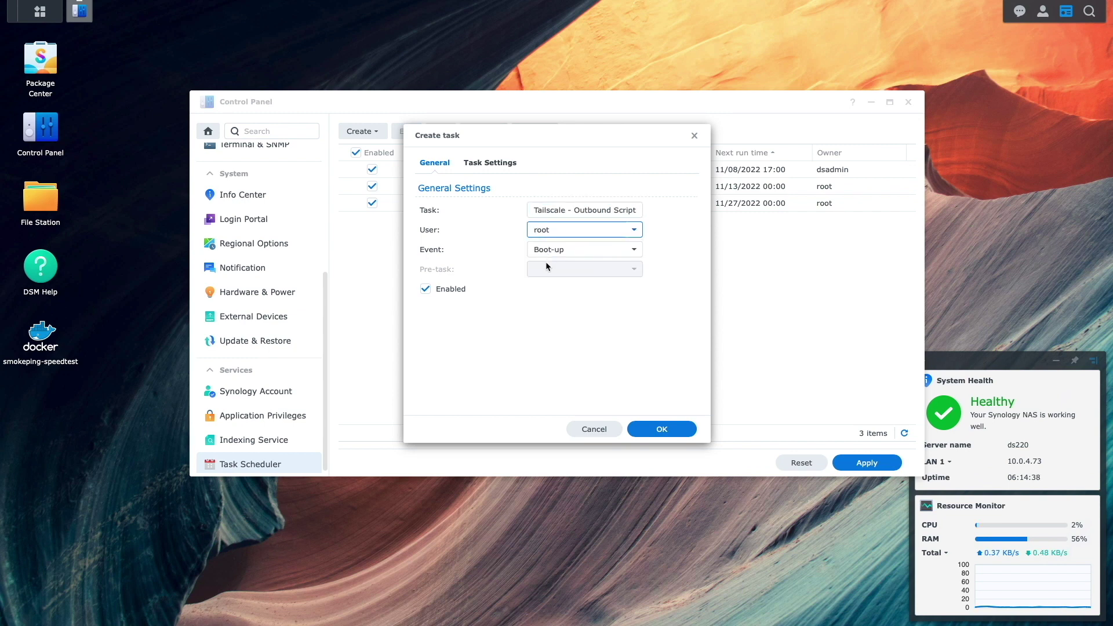
pyautogui.click(495, 170)
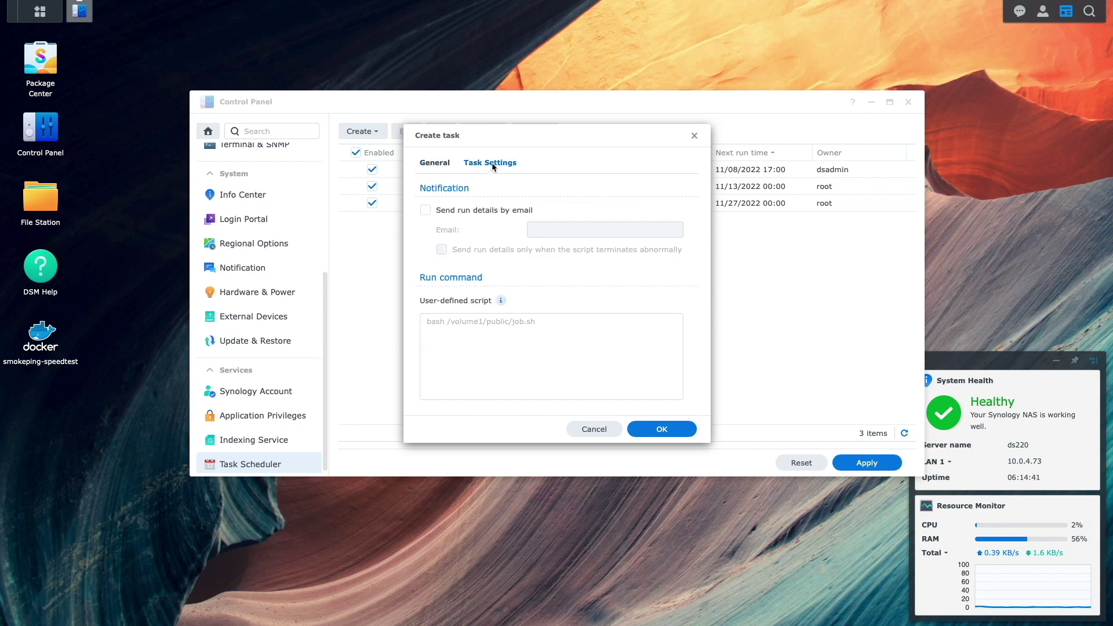
pyautogui.click(502, 326)
pyautogui.write('/volume1/scripts/tailscale-on-boot.sh')
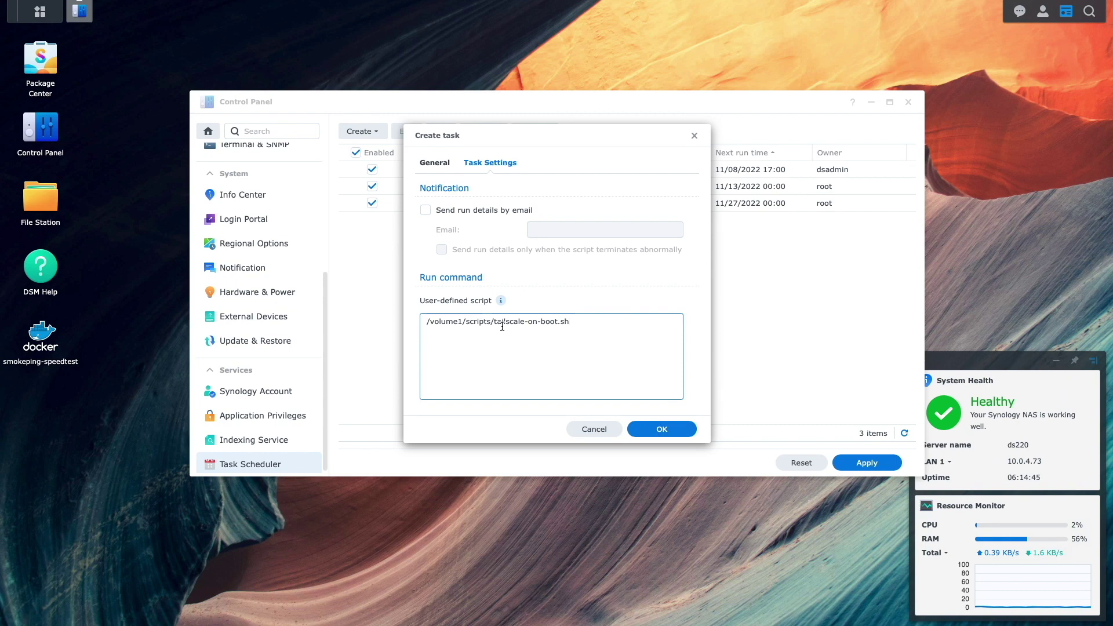
pyautogui.click(647, 428)
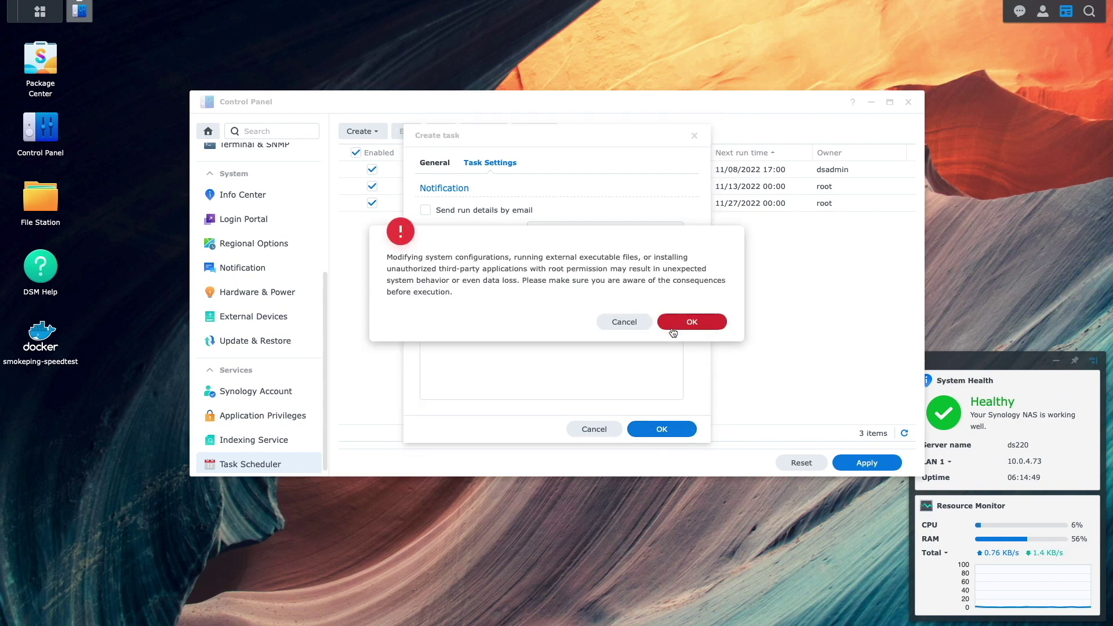
pyautogui.click(673, 331)
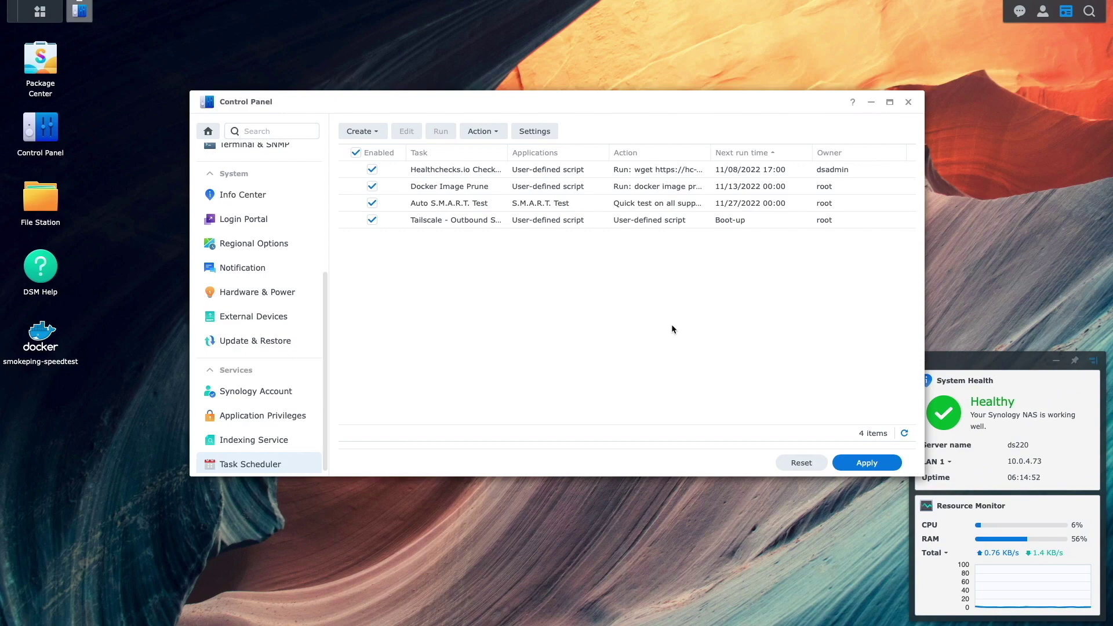
# Restart the NAS from the account menu and confirm the restart.
pyautogui.click(908, 102)
pyautogui.click(1042, 15)
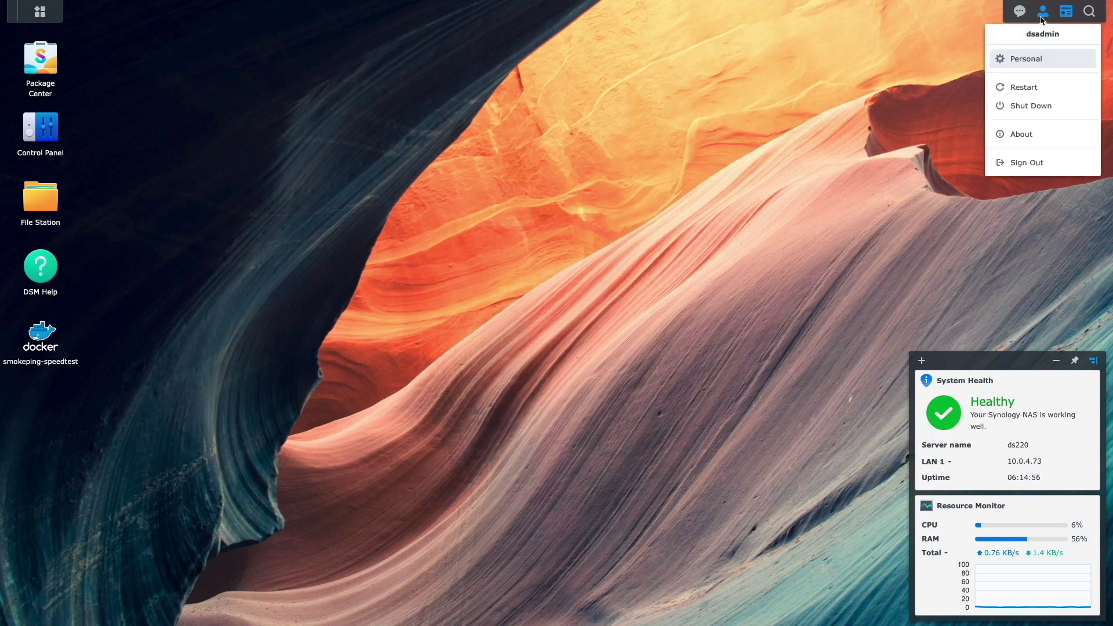
pyautogui.click(1042, 88)
pyautogui.click(669, 329)
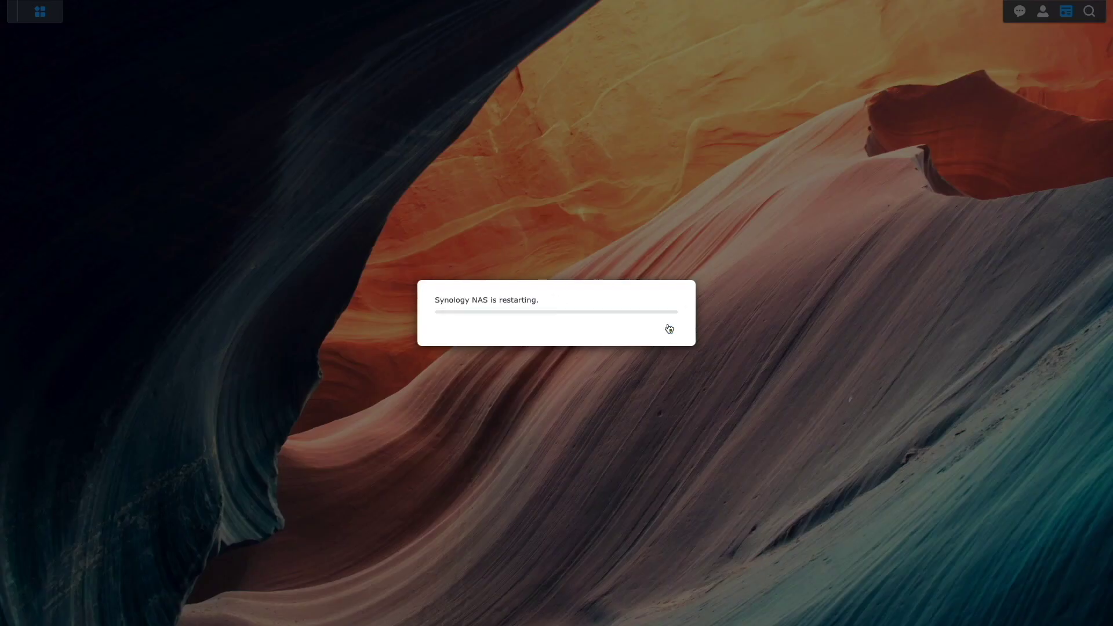
pyautogui.click(675, 376)
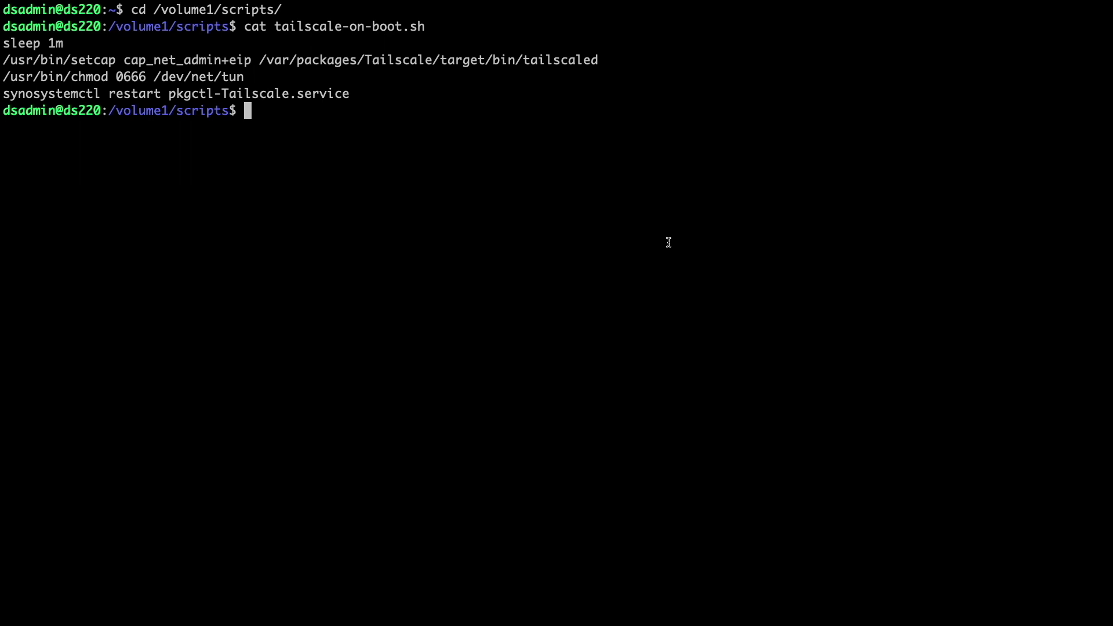
# Reconnect over SSH after the reboot and ping 100.90.23.57 from the NAS.
pyautogui.press('Up')
pyautogui.press('Return')
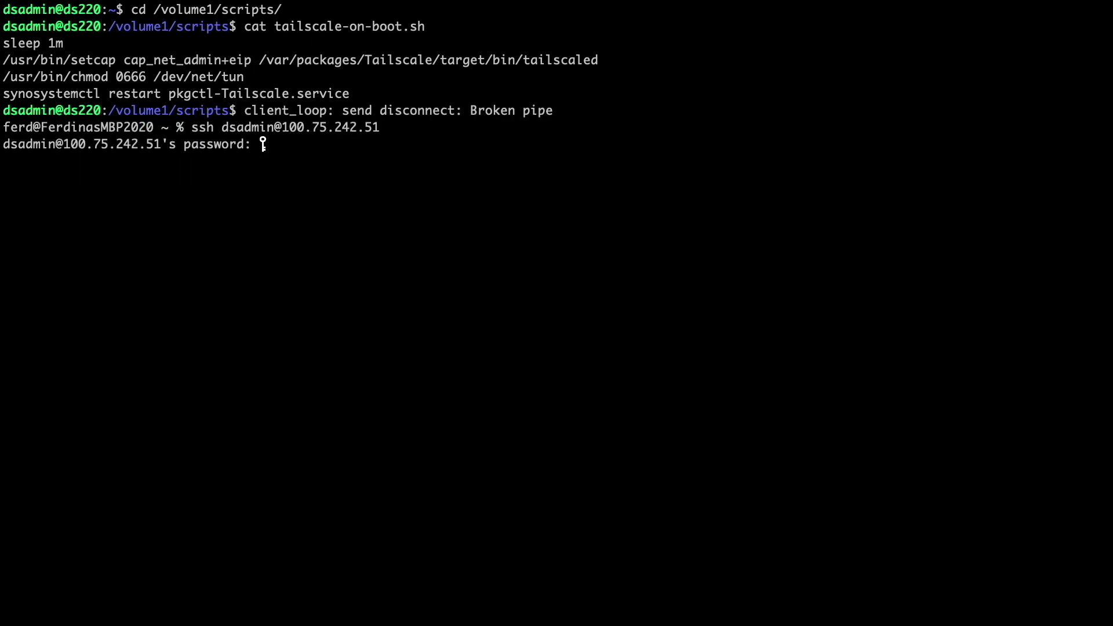
pyautogui.press('Return')
pyautogui.write('sudo ping 100.90.23.57')
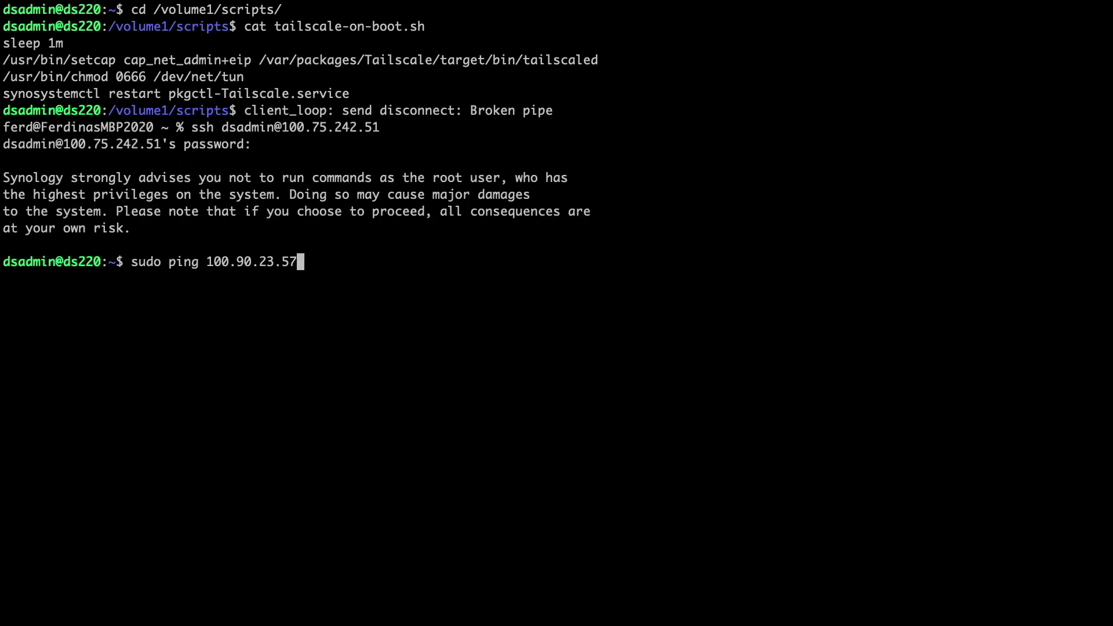
pyautogui.press('Return')
pyautogui.press('Return')
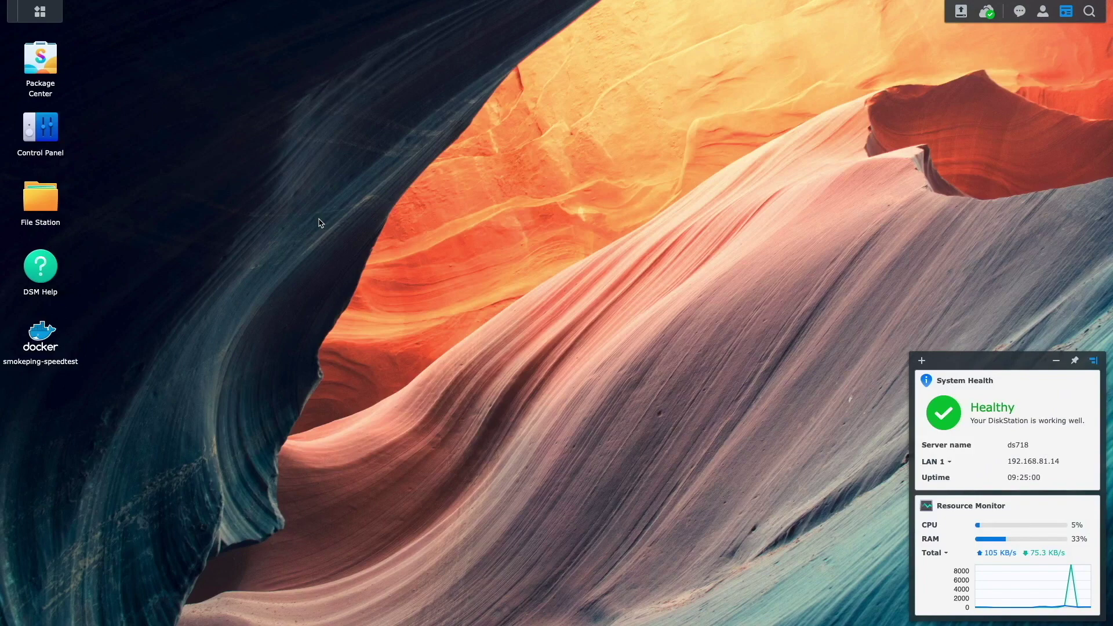
# Launch Snapshot Replication and begin a new replication task with a Remote destination.
pyautogui.click(58, 19)
pyautogui.click(592, 215)
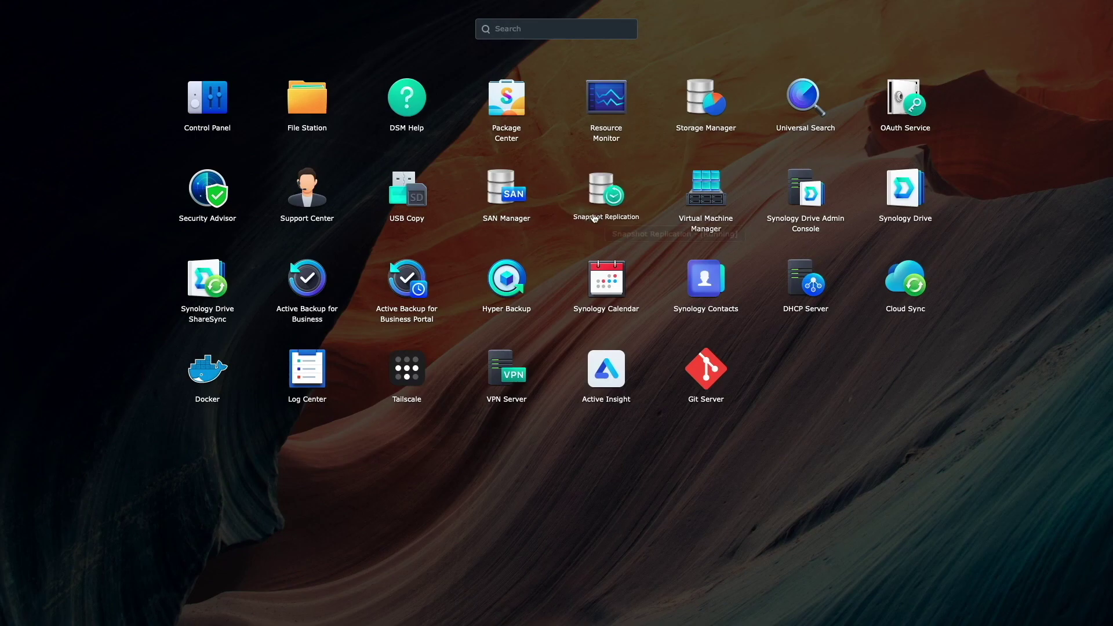
pyautogui.click(675, 185)
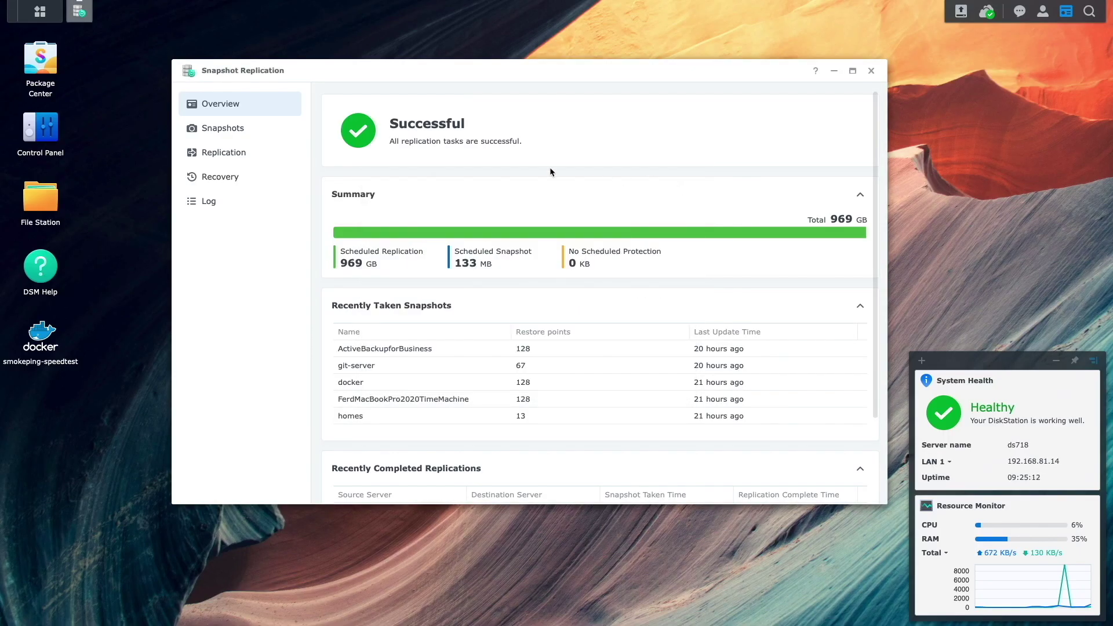
pyautogui.click(267, 155)
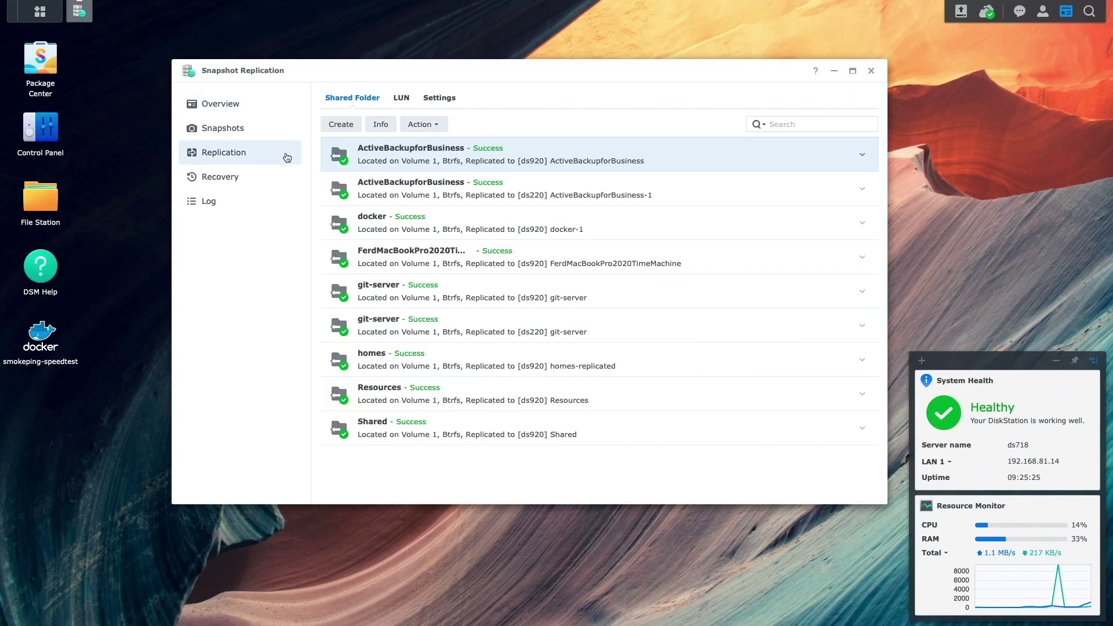
pyautogui.click(342, 126)
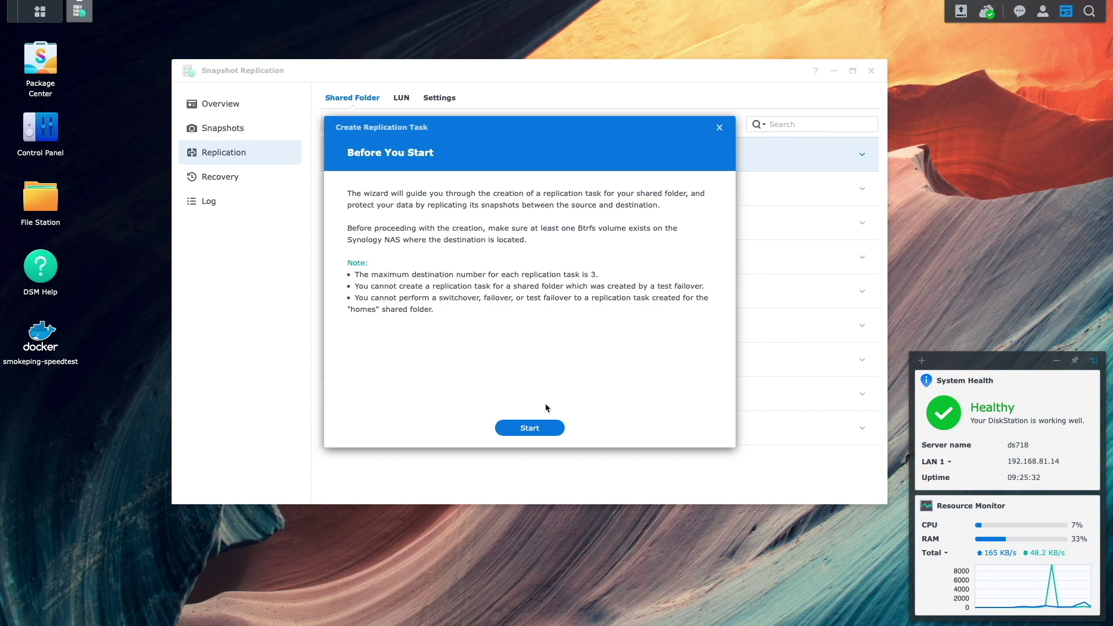
pyautogui.click(529, 428)
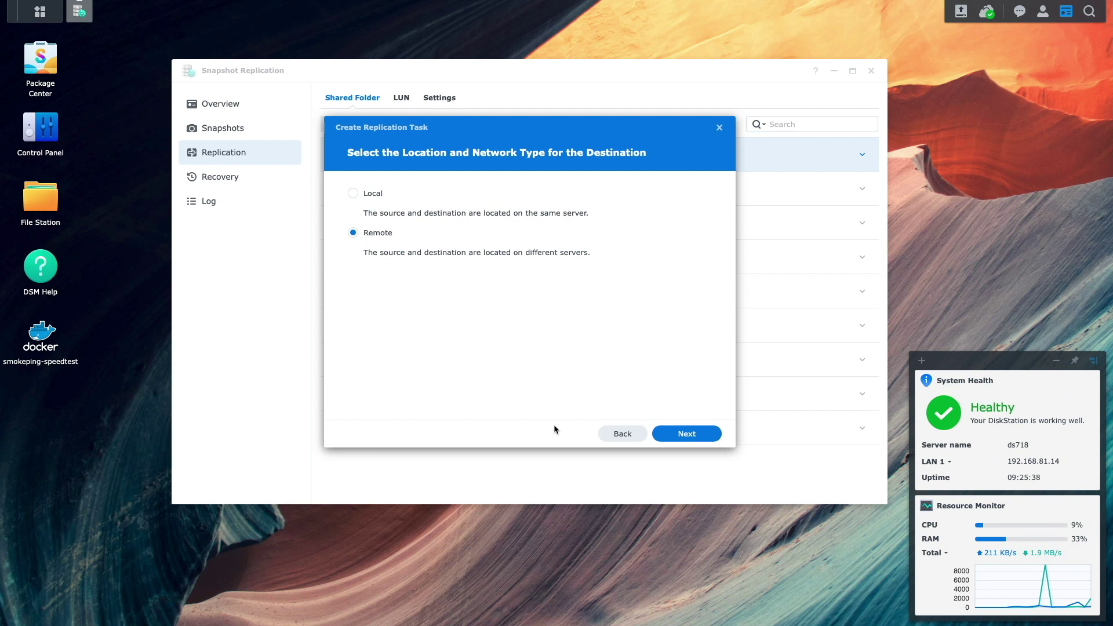
pyautogui.click(660, 439)
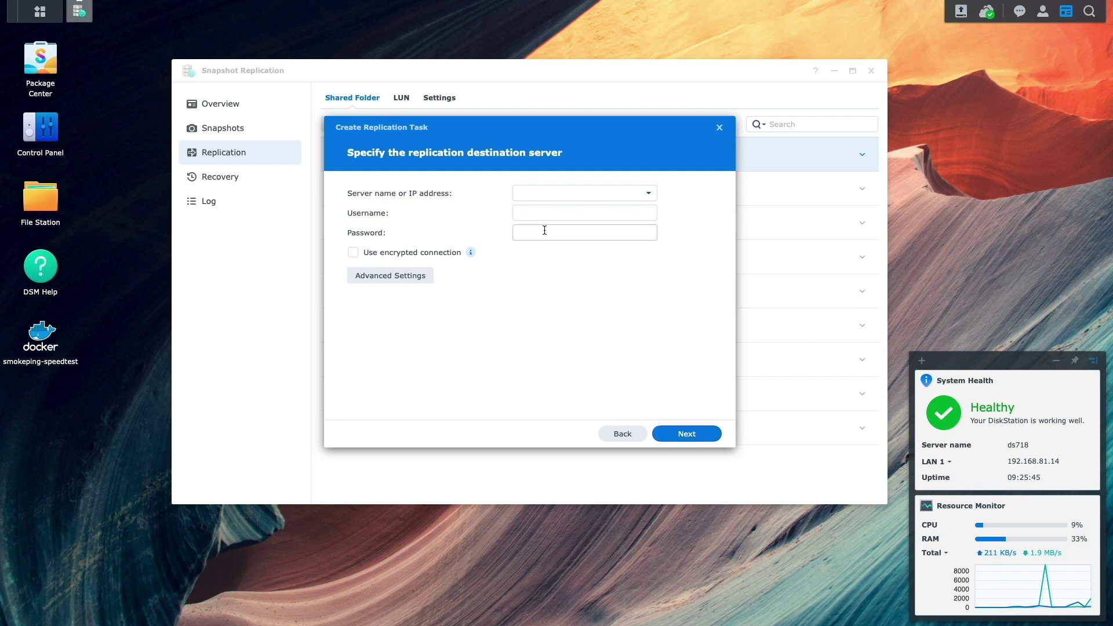
# Enter destination server 100.75.242.51 with its login username and password.
pyautogui.click(519, 192)
pyautogui.write('100.75.242.51')
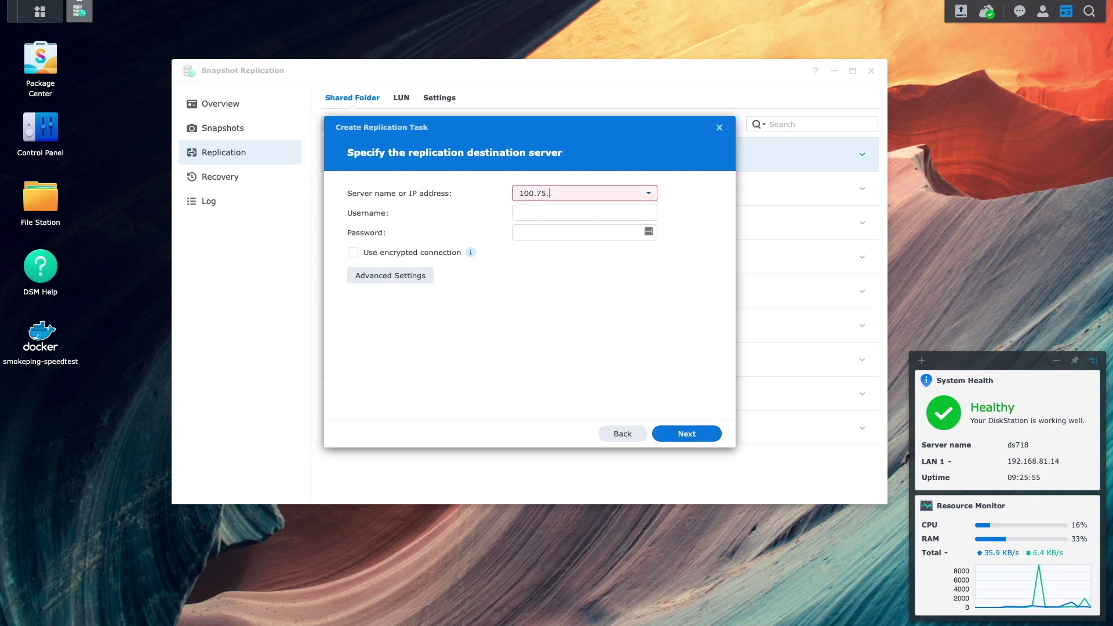
pyautogui.click(580, 213)
pyautogui.write('dsadmin')
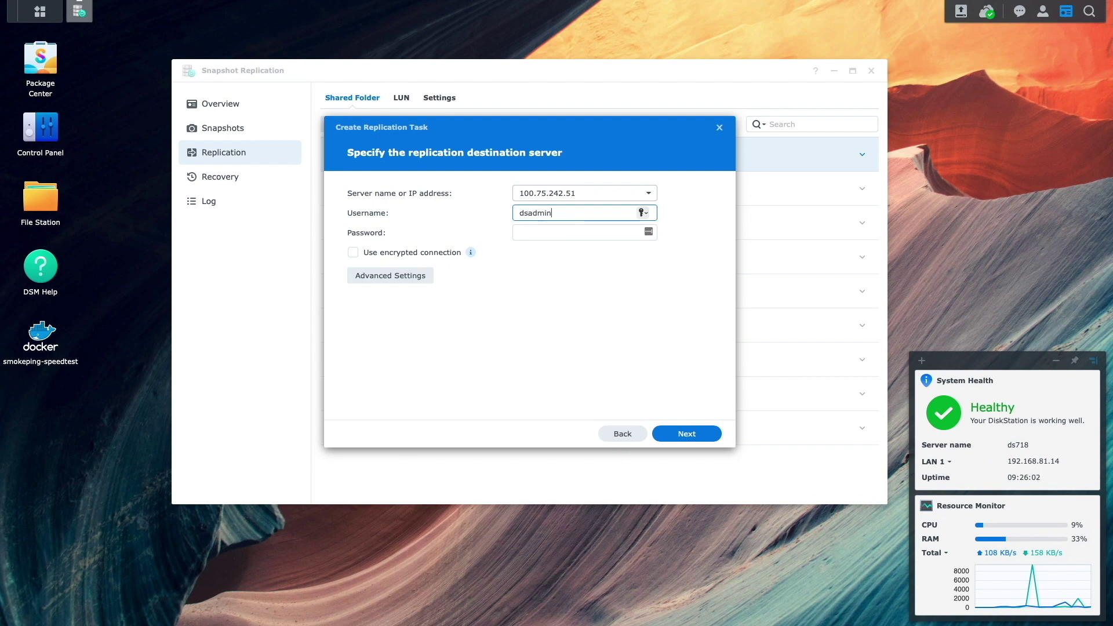
pyautogui.press('Tab')
pyautogui.write('••••••••••')
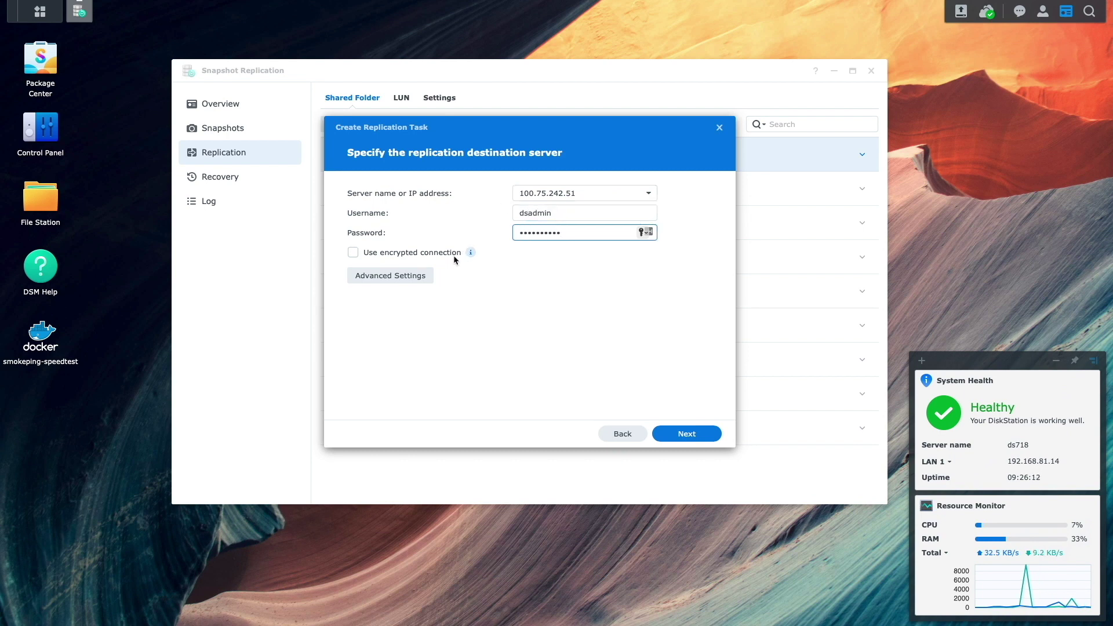
# Set the source server address to 100.90.23.57 in Advanced Settings and confirm.
pyautogui.click(423, 276)
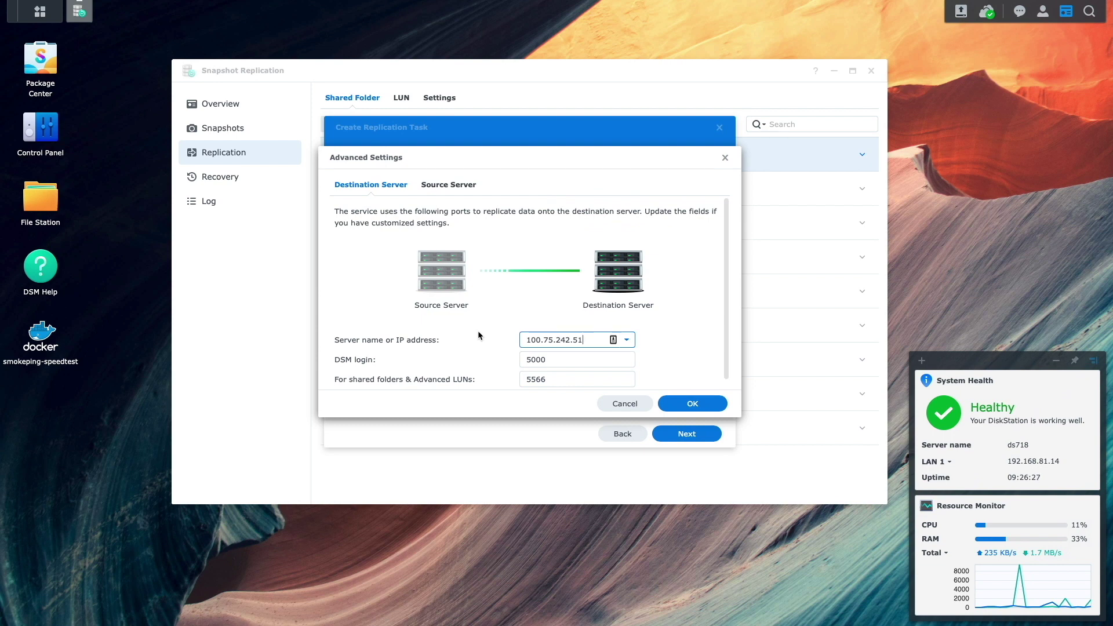
pyautogui.click(475, 187)
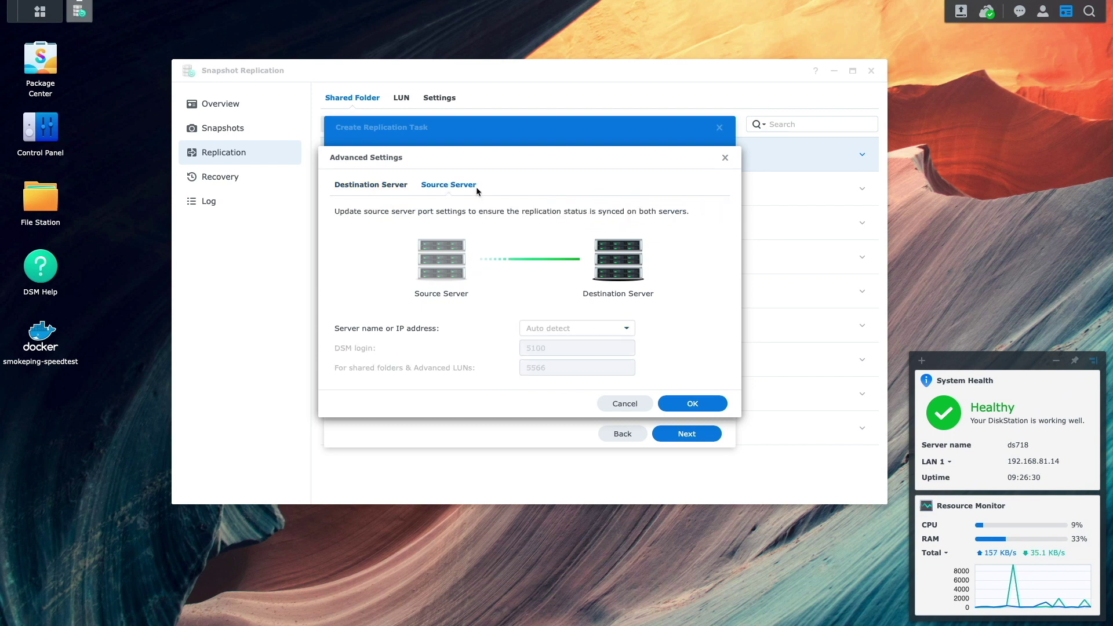
pyautogui.click(538, 328)
pyautogui.write('100.90.23.57')
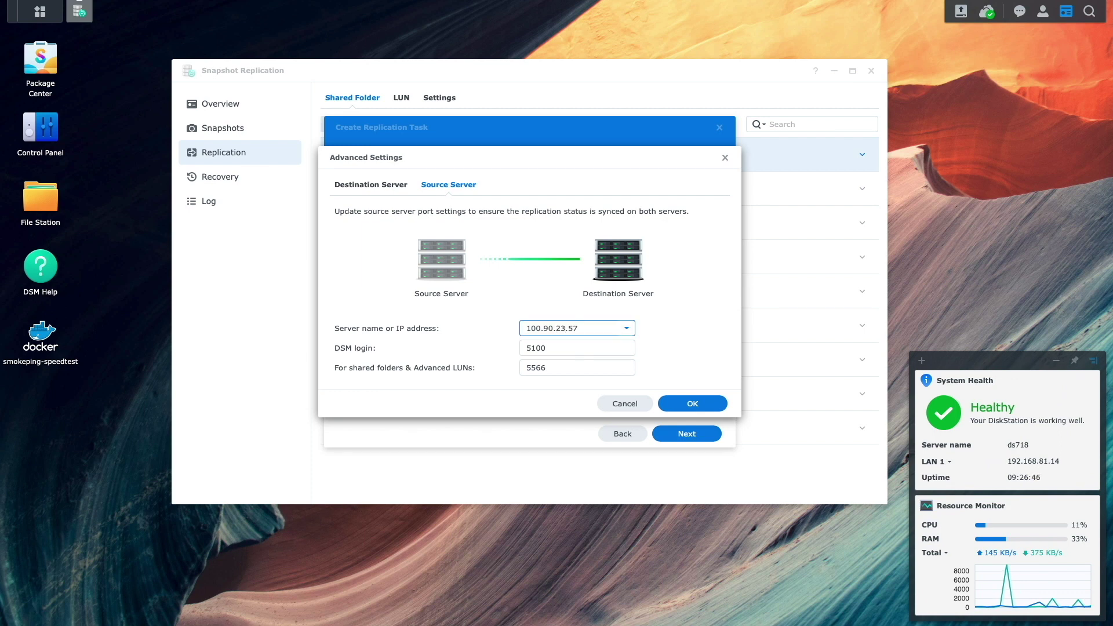
pyautogui.click(666, 404)
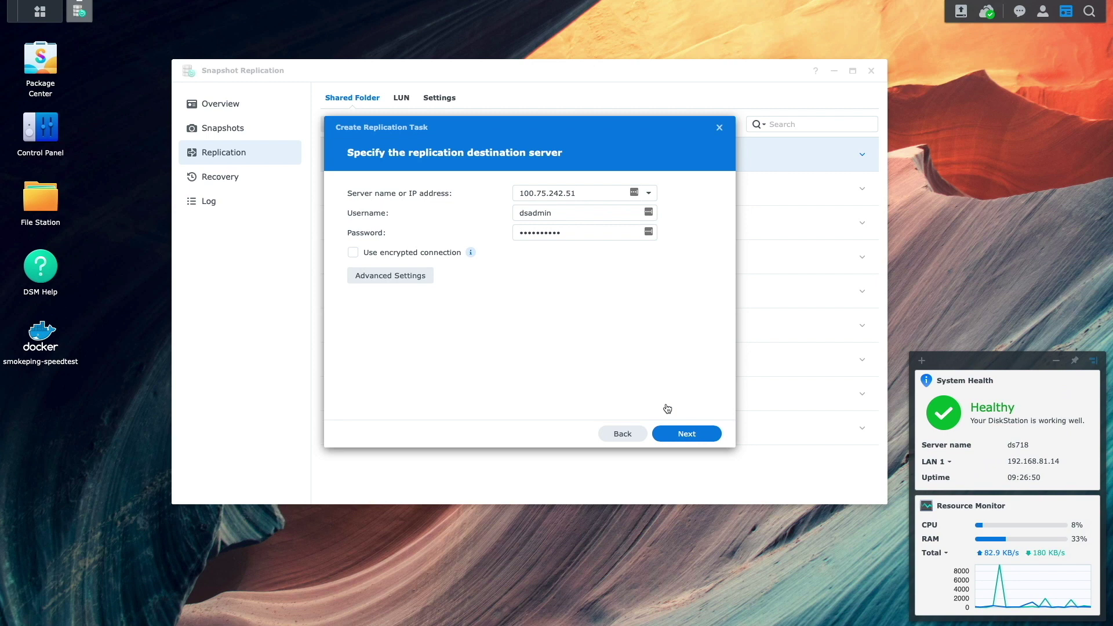
# Connect to ds220, verify it with the two-factor code, and keep Volume 1 (2.8 TB free) as destination.
pyautogui.click(671, 431)
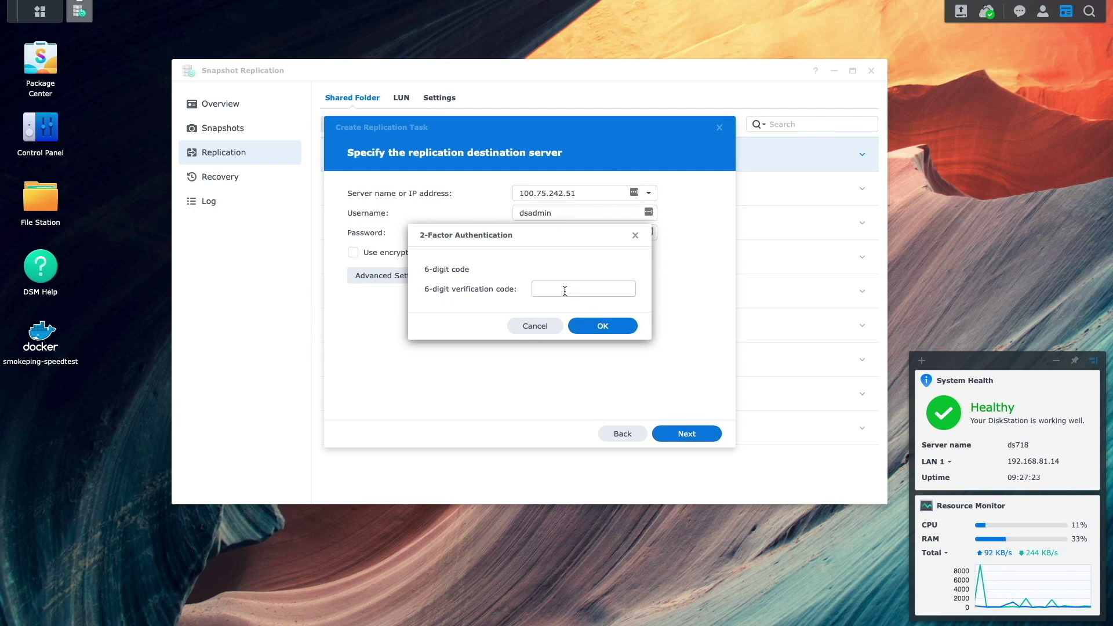
pyautogui.click(564, 290)
pyautogui.click(625, 326)
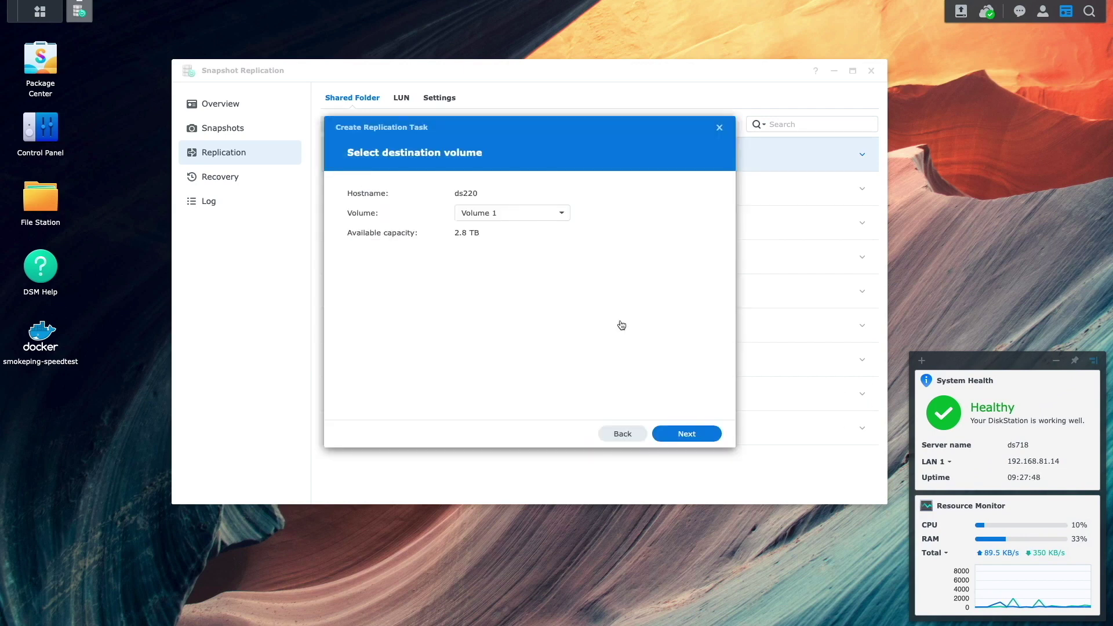
pyautogui.click(709, 435)
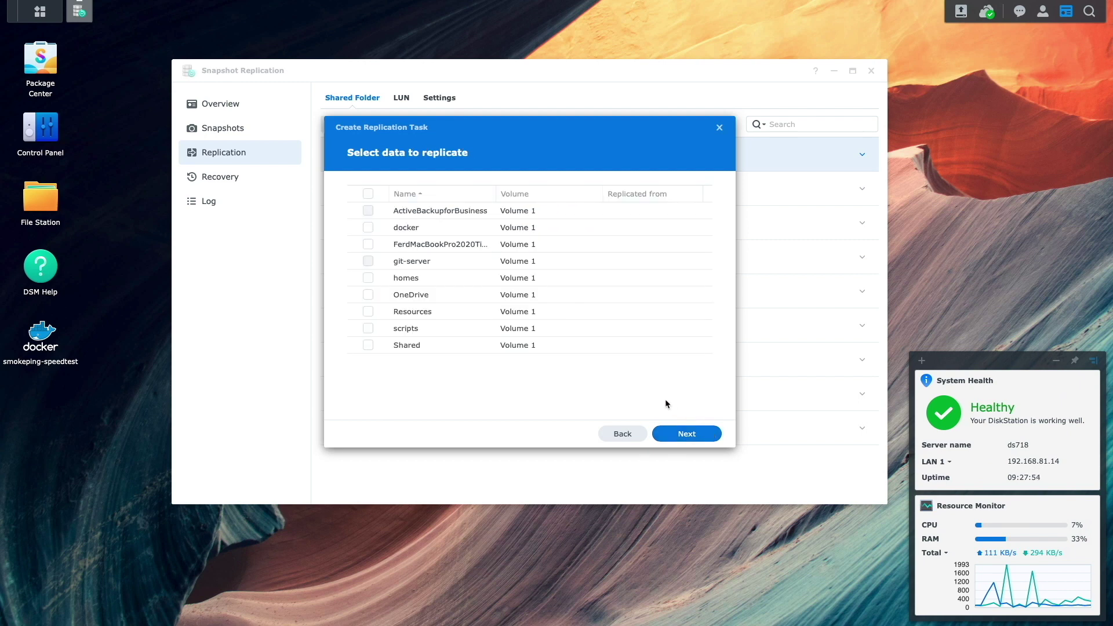
# Select the docker folder, schedule daily runs from 01:00, and keep retention at 128 snapshots.
pyautogui.click(368, 227)
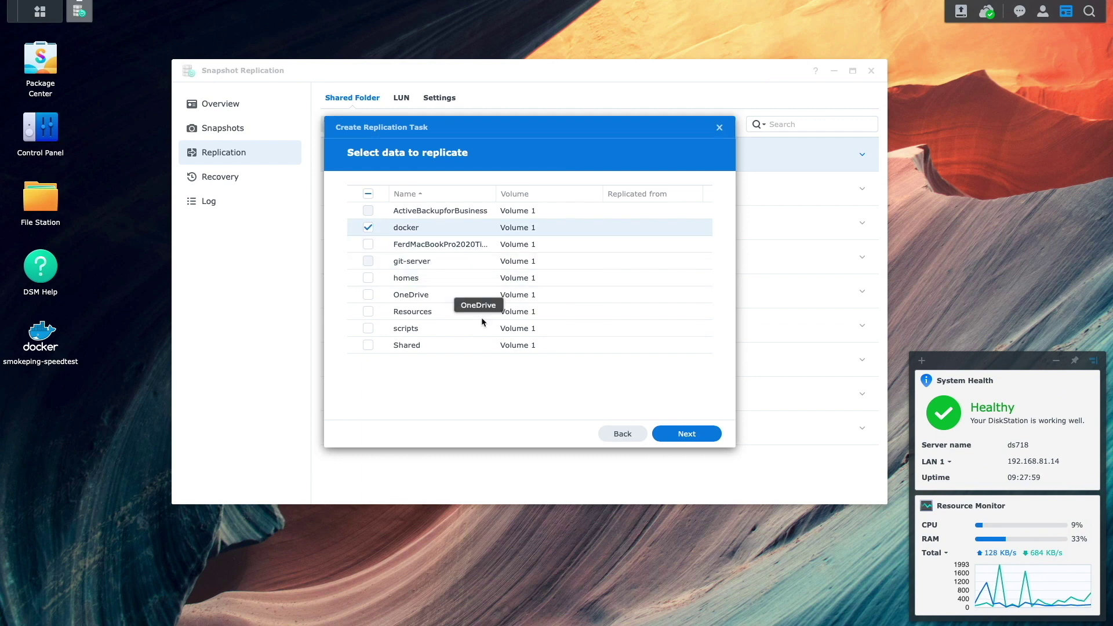
pyautogui.click(660, 436)
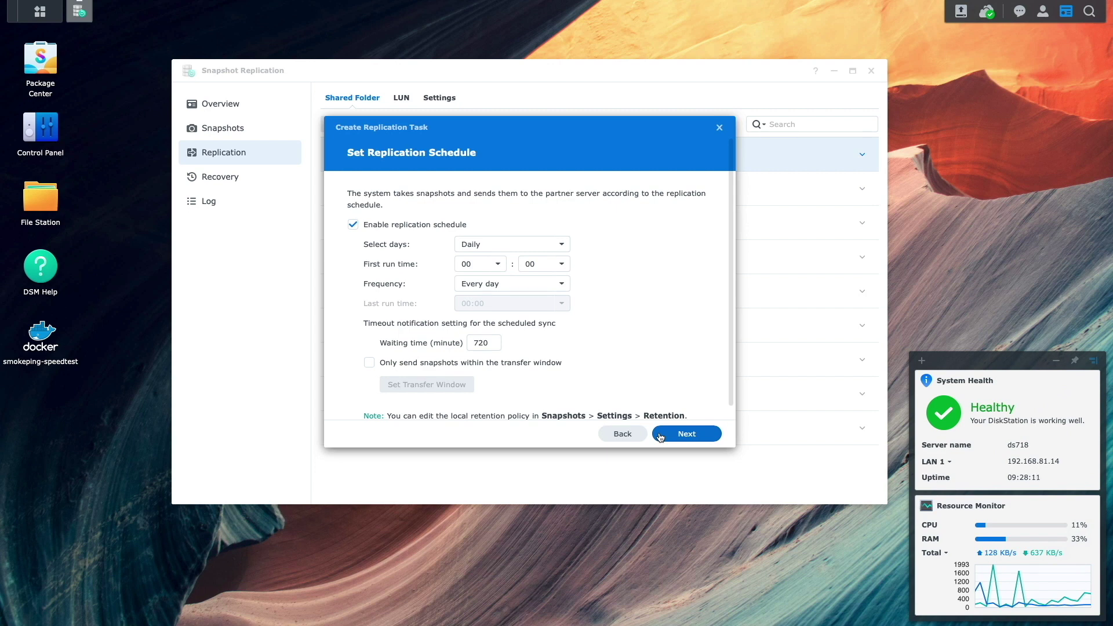
pyautogui.click(497, 264)
pyautogui.click(497, 300)
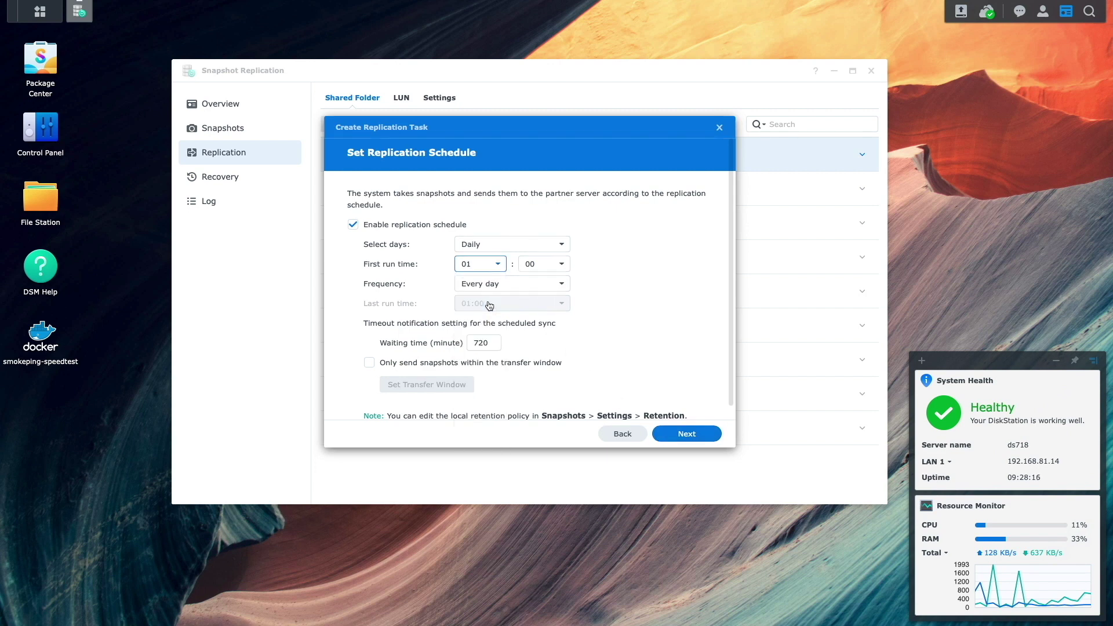
pyautogui.click(664, 437)
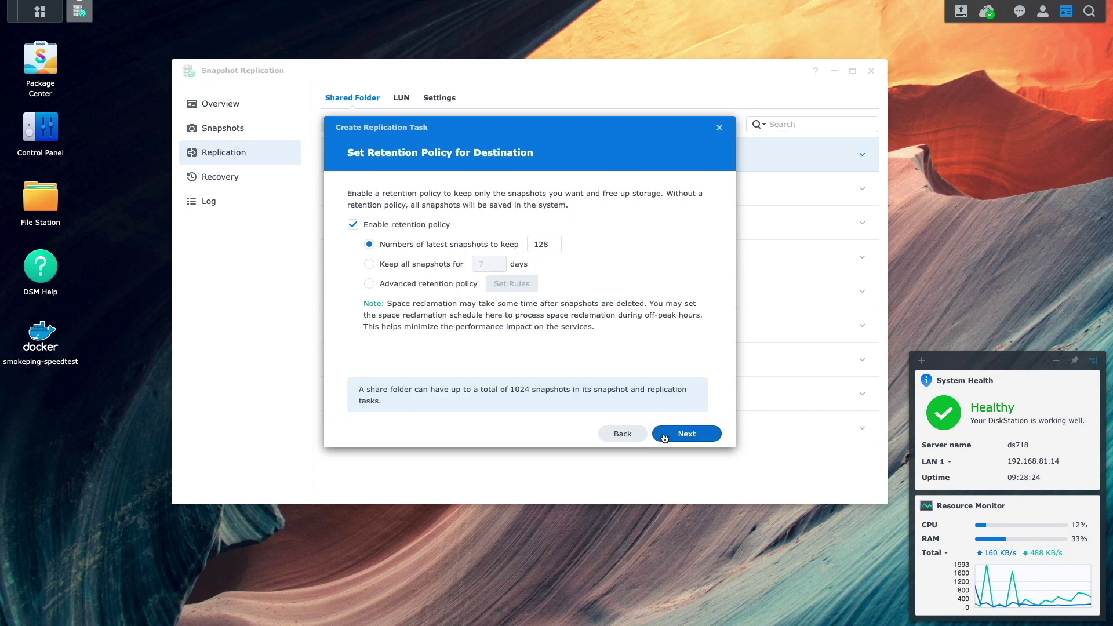
pyautogui.click(664, 436)
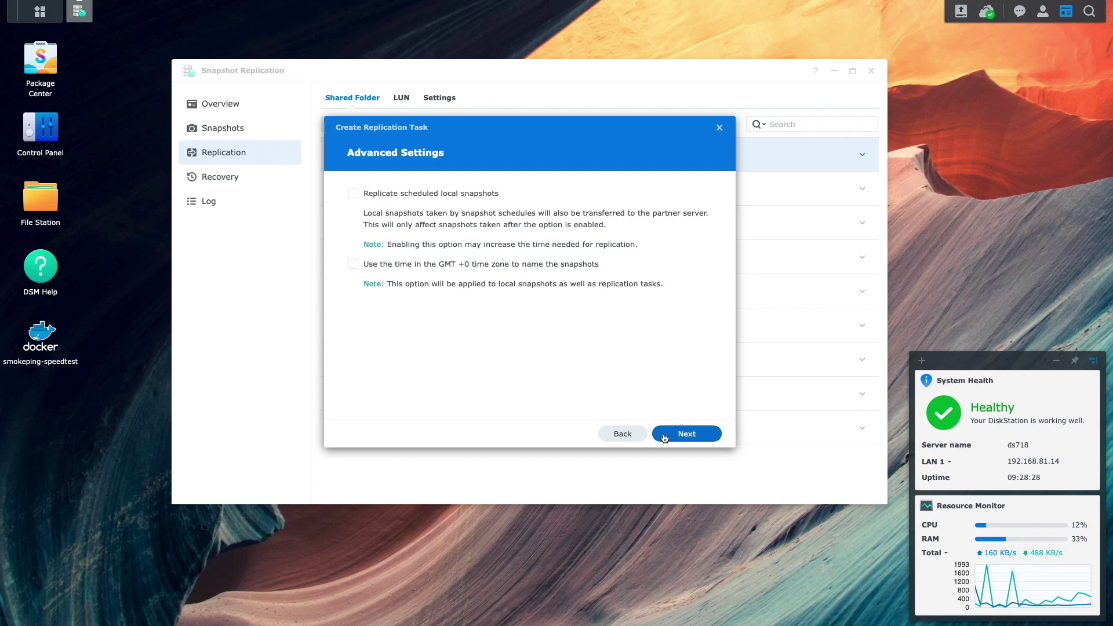
pyautogui.click(664, 436)
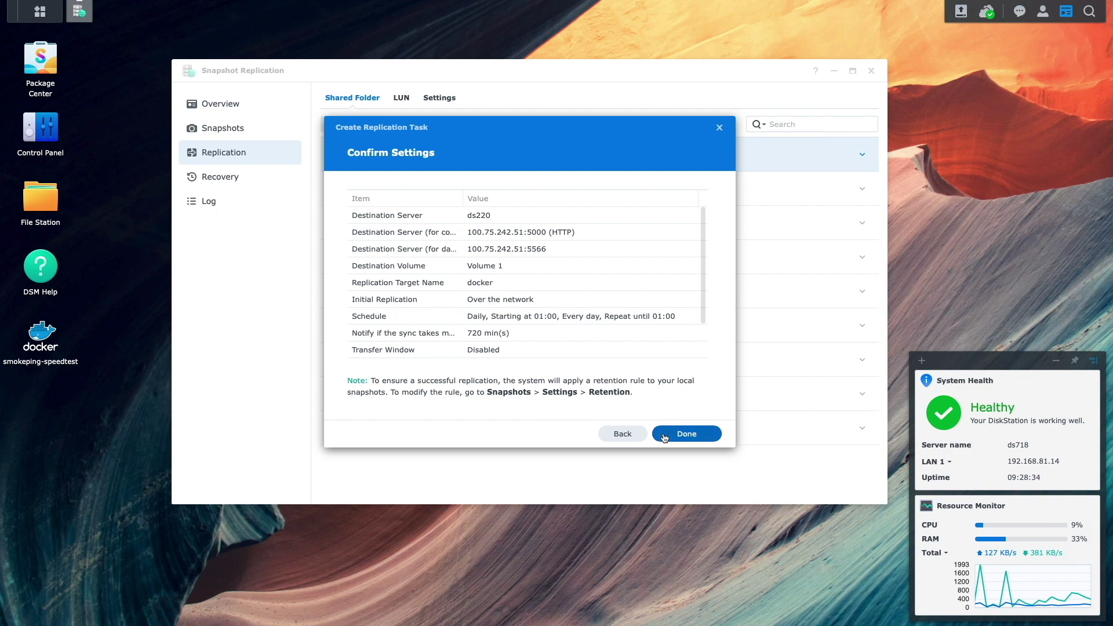
# Create the docker-to-ds220 replication task and expand the details of its in-progress row.
pyautogui.click(664, 435)
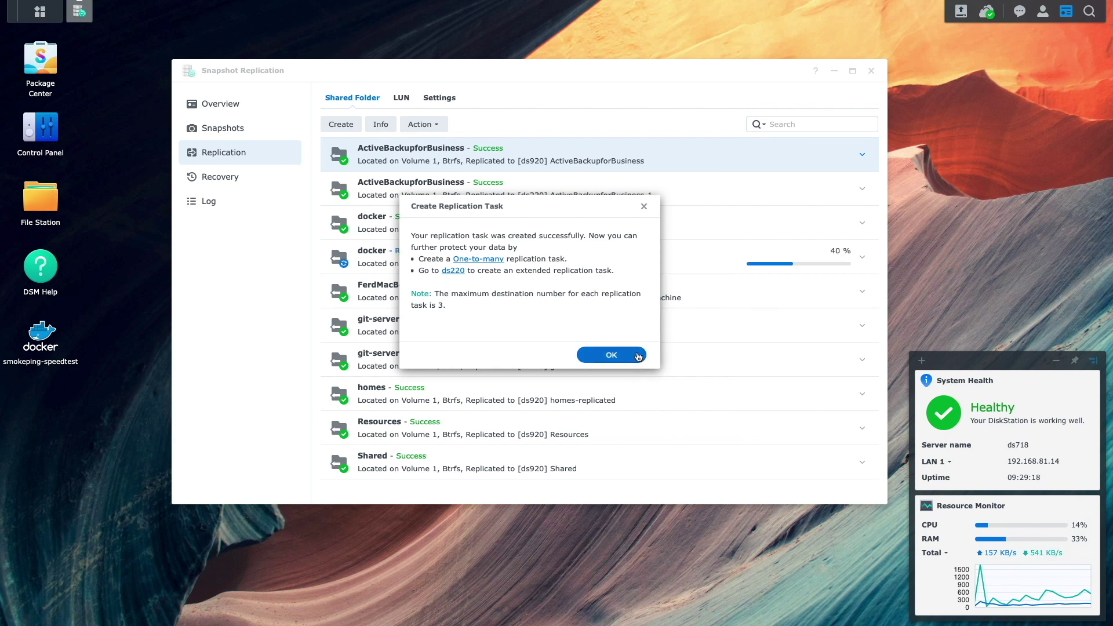
pyautogui.click(639, 356)
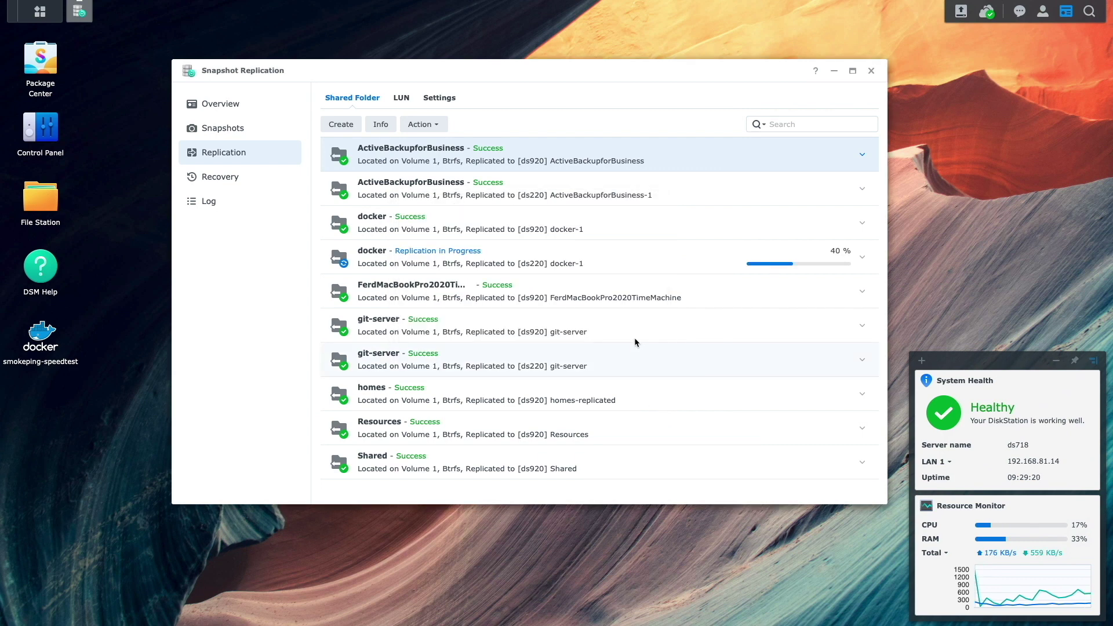
pyautogui.click(628, 260)
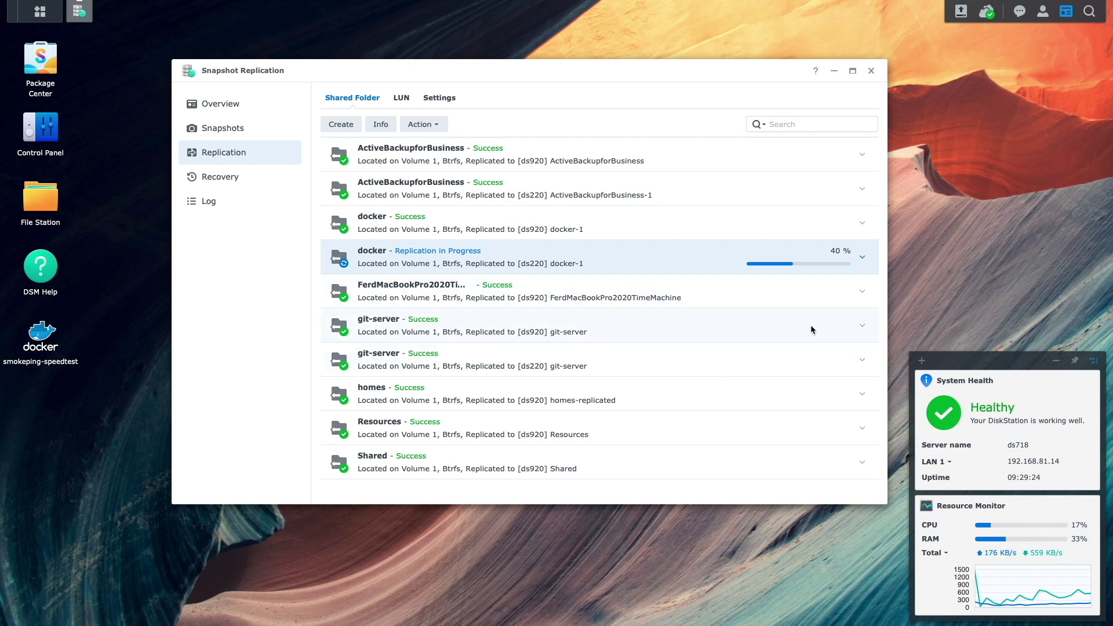
pyautogui.click(863, 258)
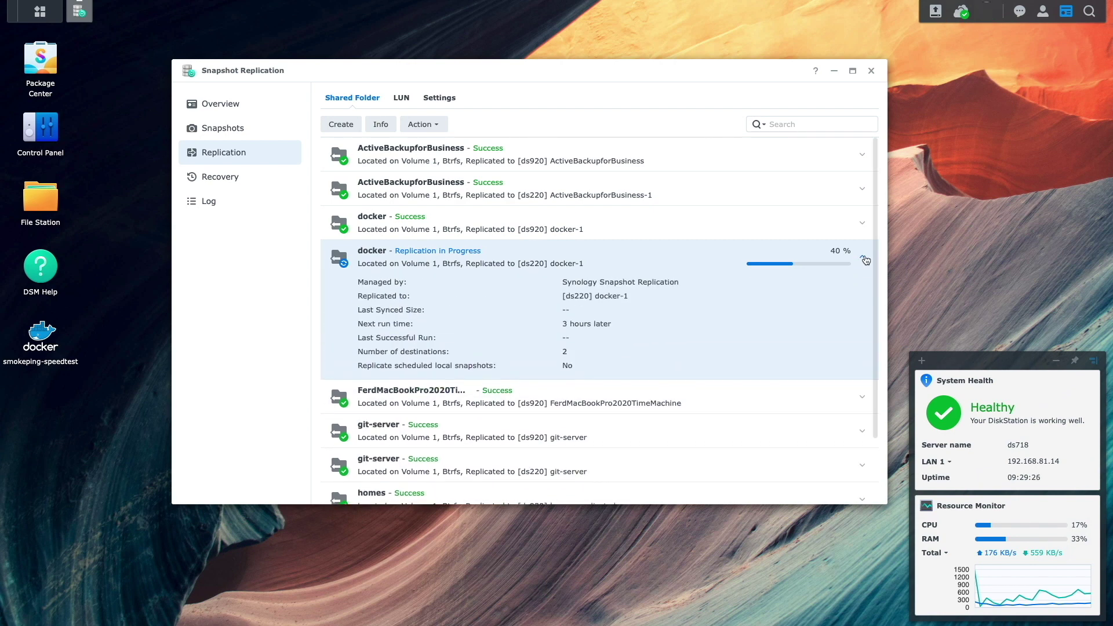